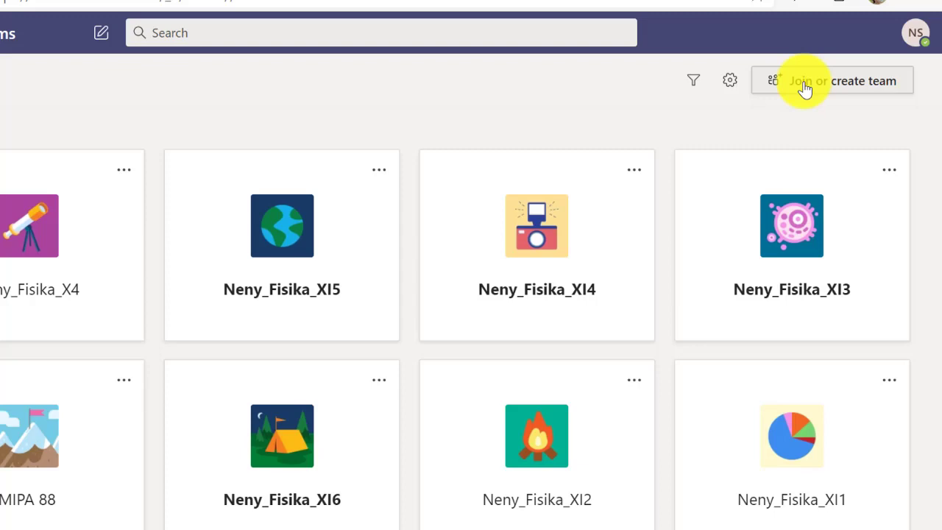
Create a new Class-type team, named with the teacher's first name followed by _Fis_X7
click(804, 85)
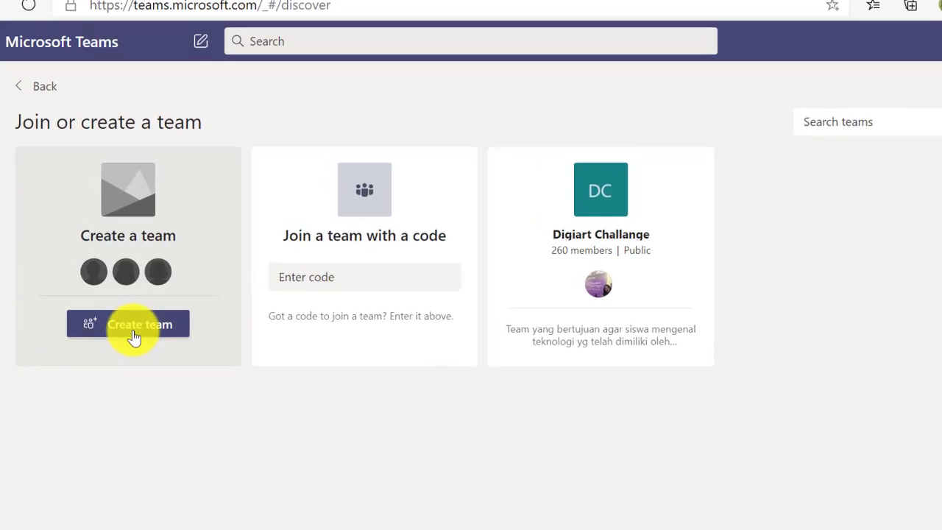
click(131, 331)
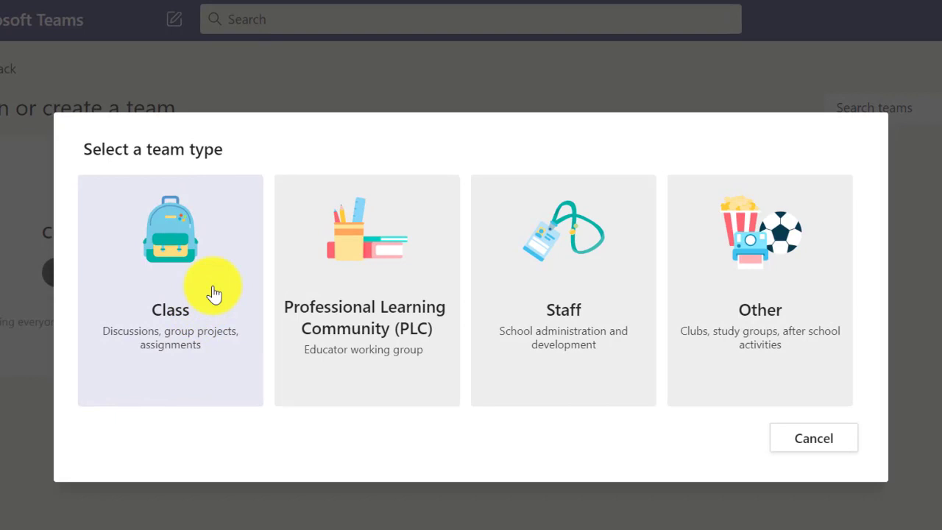
click(213, 293)
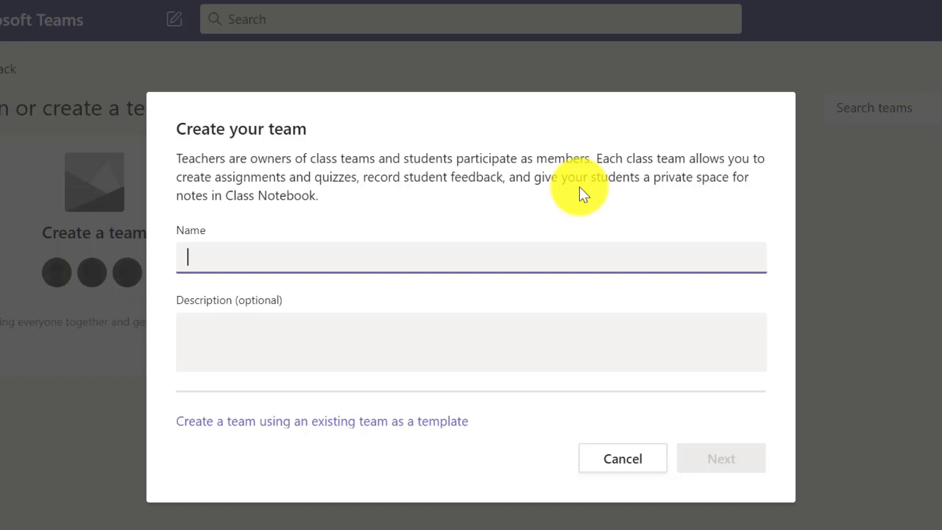
text(N)
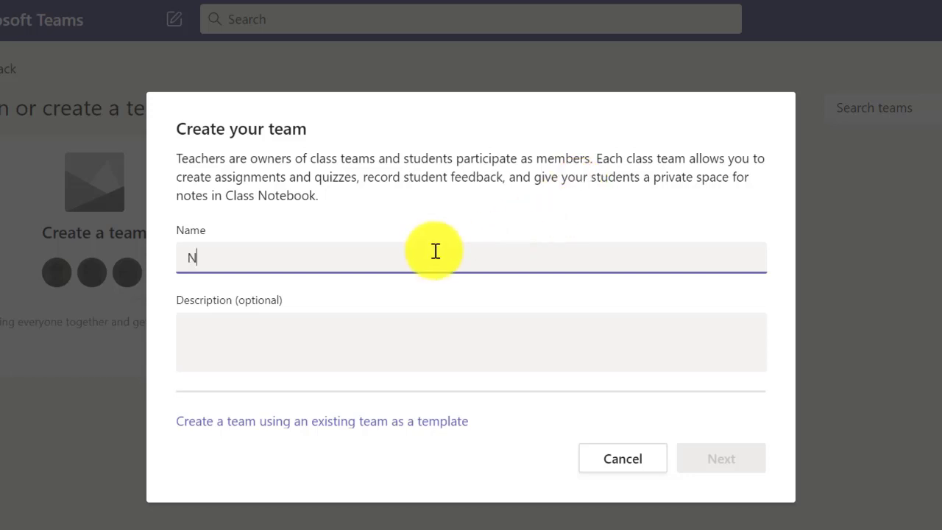
text(eny)
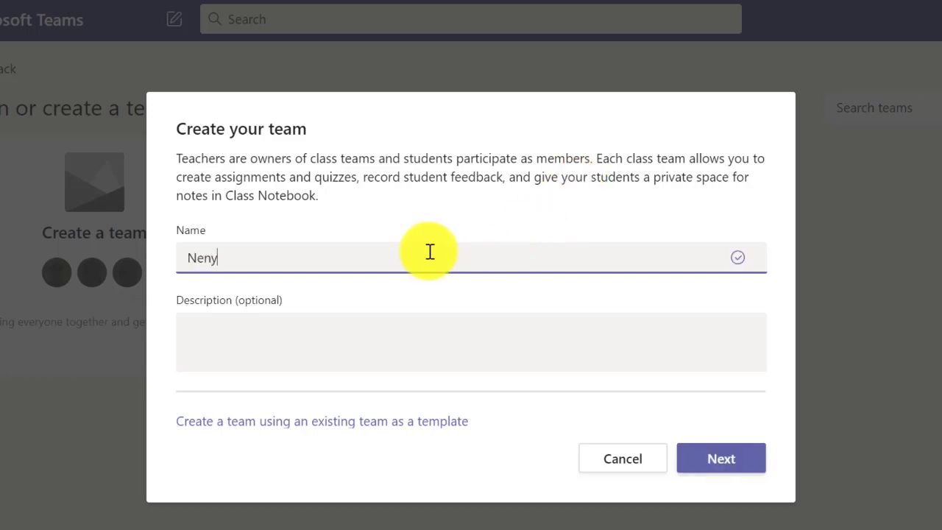
text(_Fis_X7)
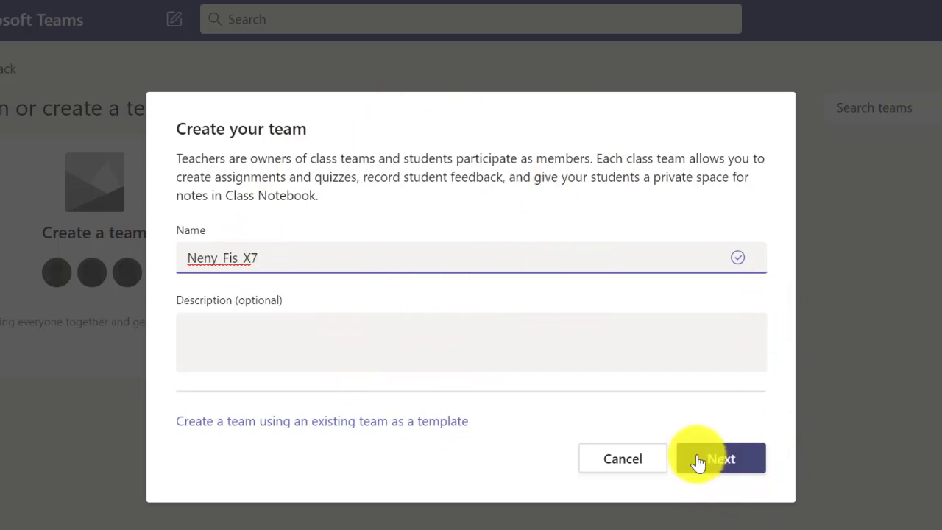
click(741, 469)
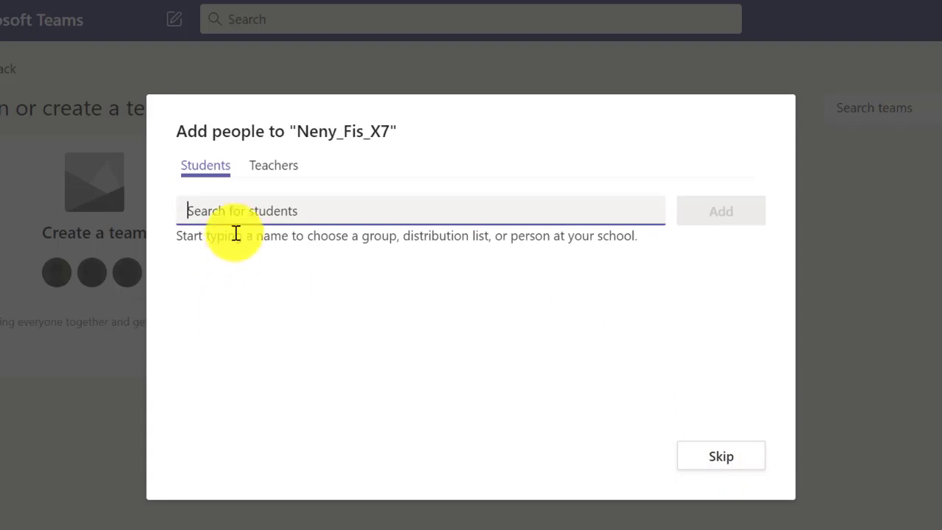
Add the Waka Kurikulum account to the new team as a teacher and finish adding people without students
click(268, 169)
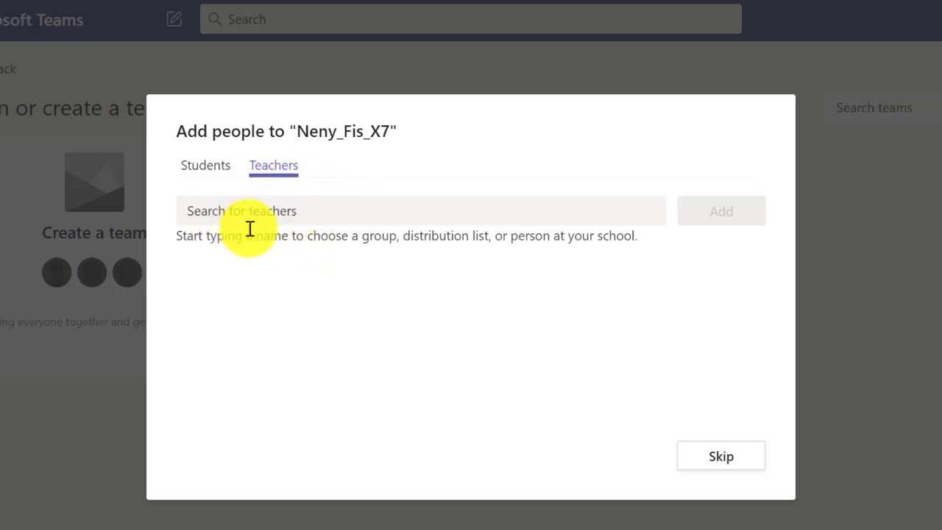
click(223, 212)
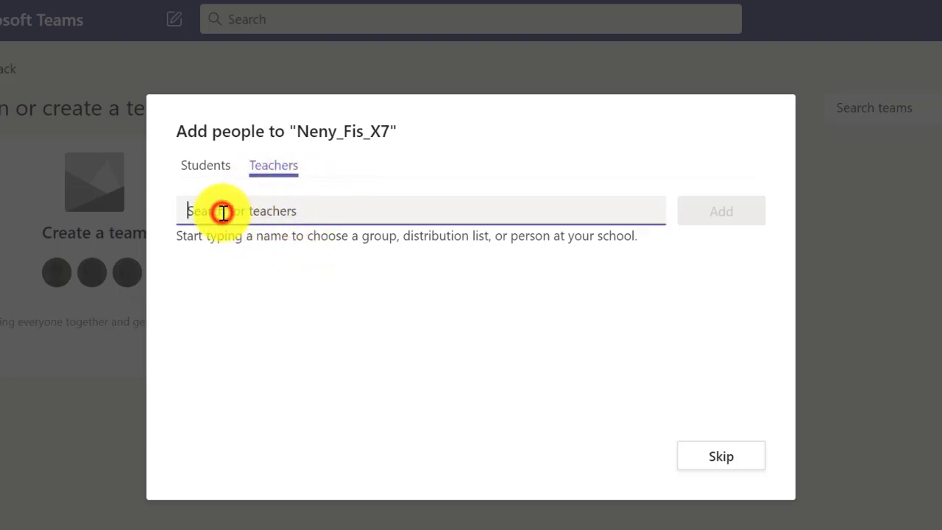
text(waka)
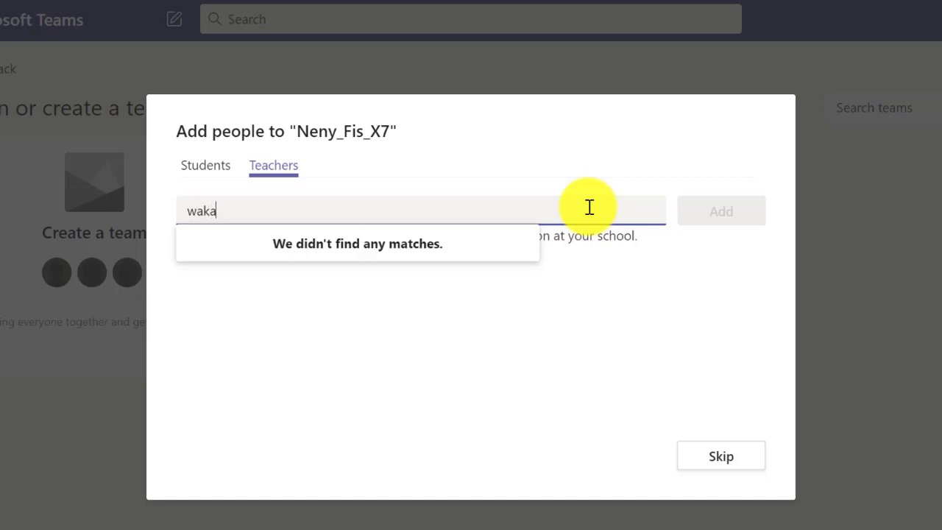
text(kur)
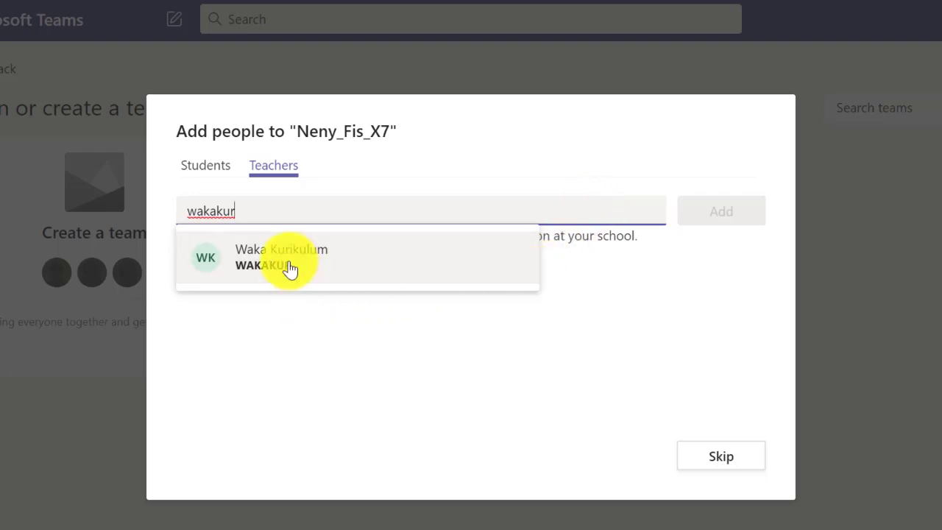
click(289, 267)
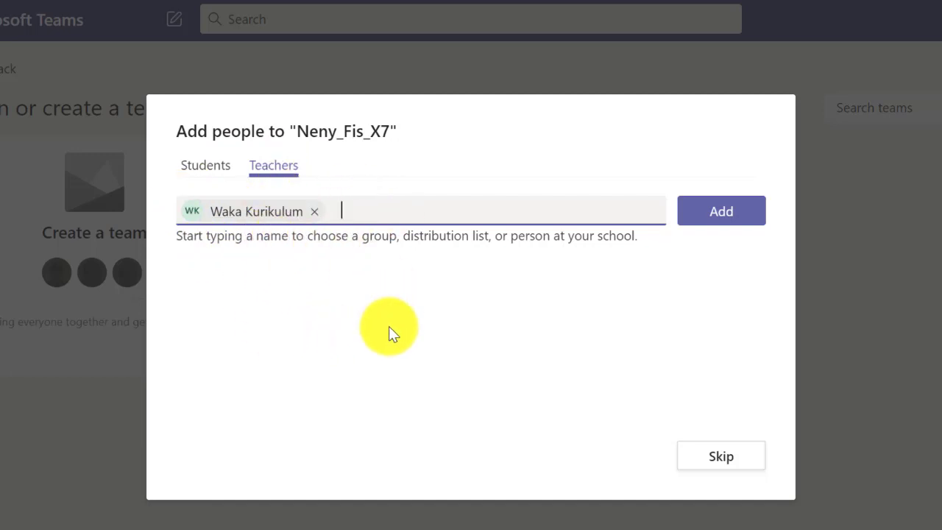
click(727, 220)
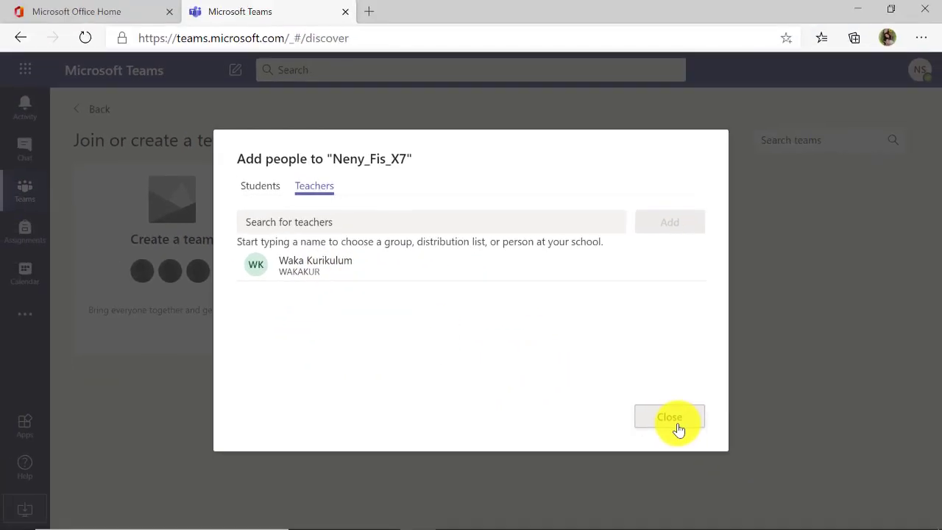
click(676, 427)
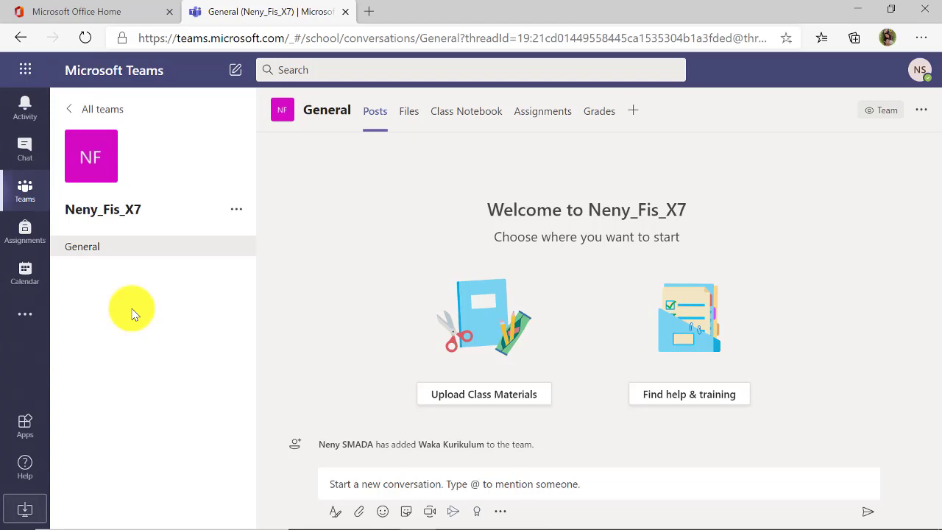
Add a channel named "3.1 Hakekat Fisika" to the team, shown automatically in everyone's channel list
click(234, 210)
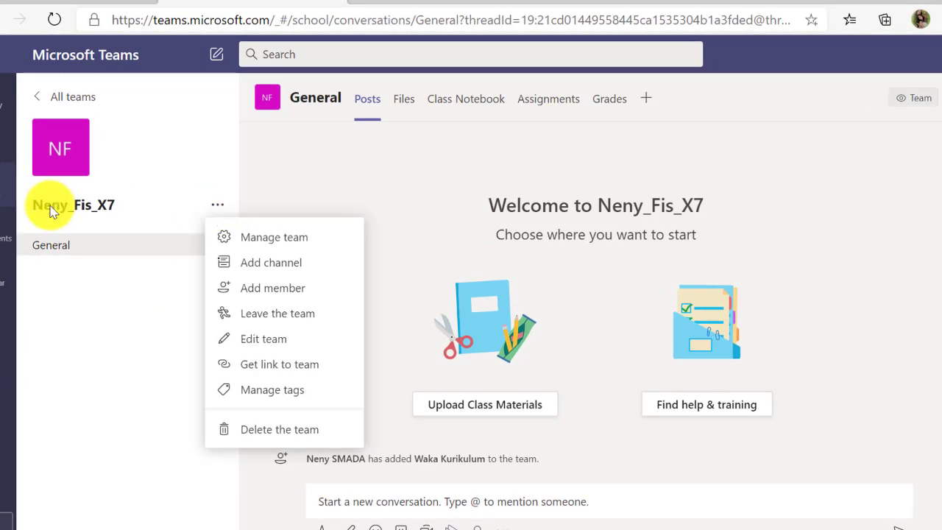
click(52, 210)
click(220, 207)
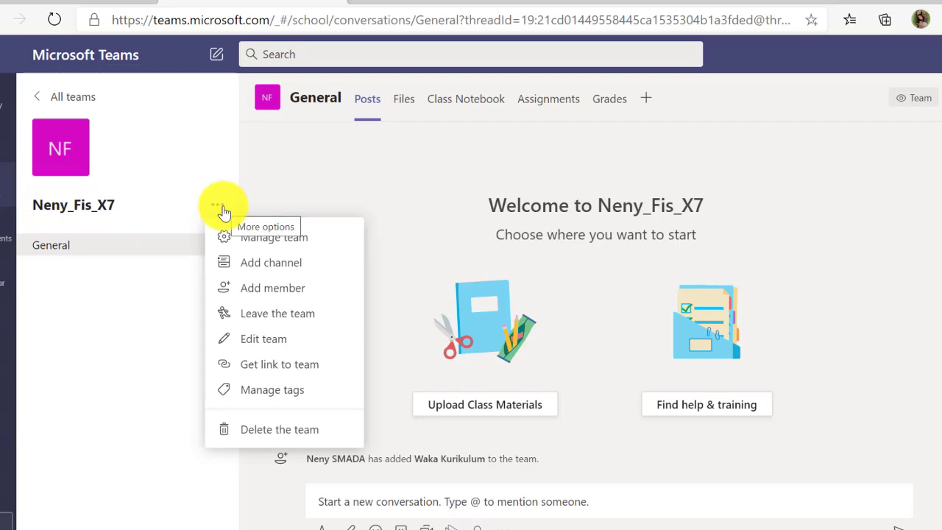
click(269, 263)
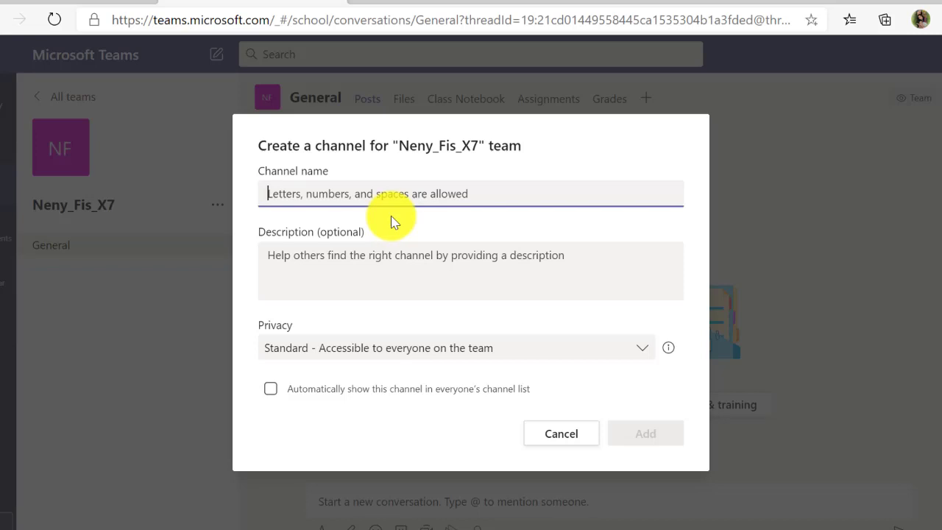
text(3.1 Ha)
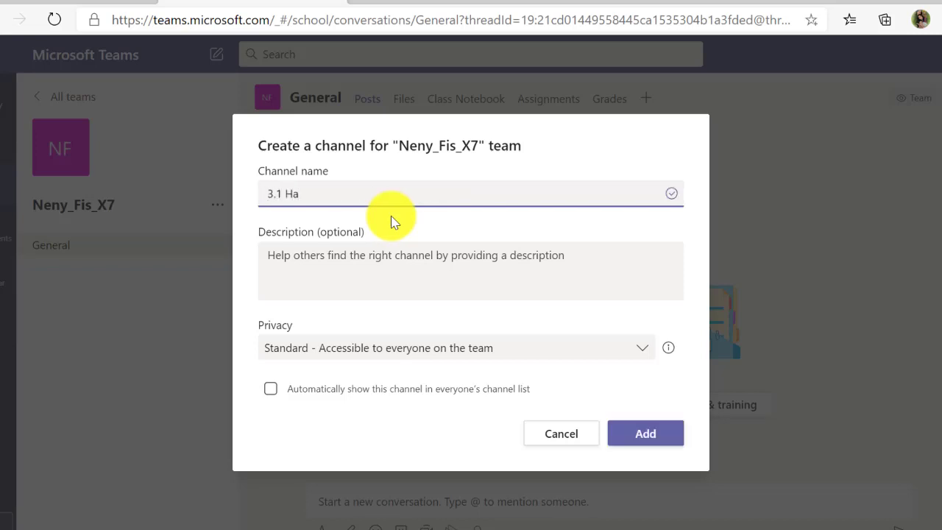
text(kekat Fisika)
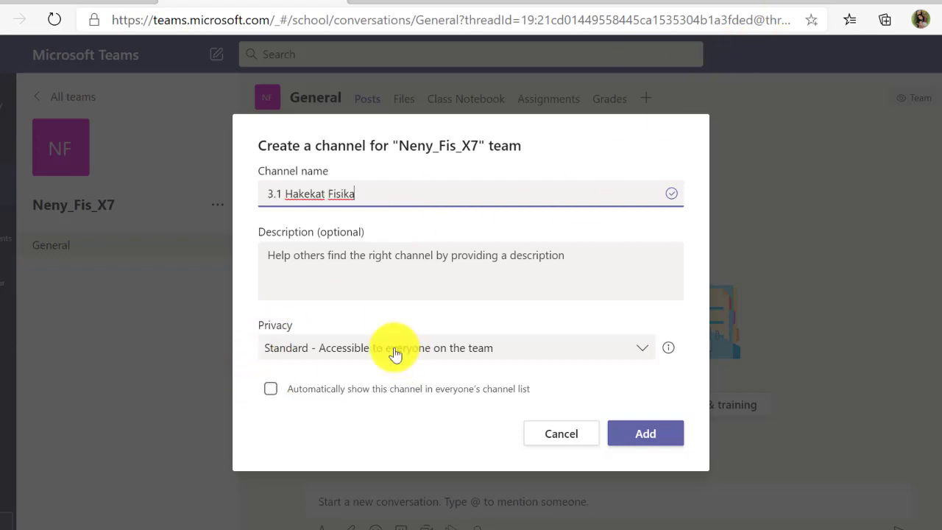
click(272, 390)
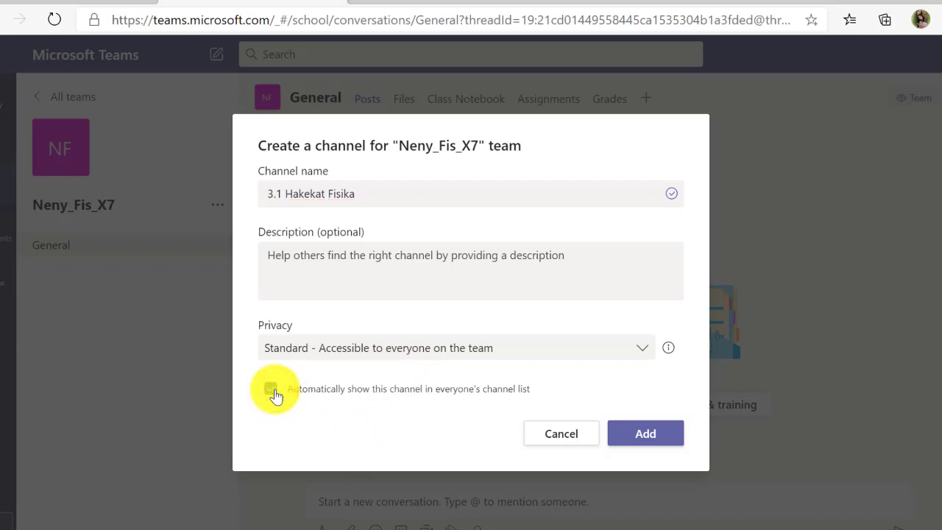
click(272, 390)
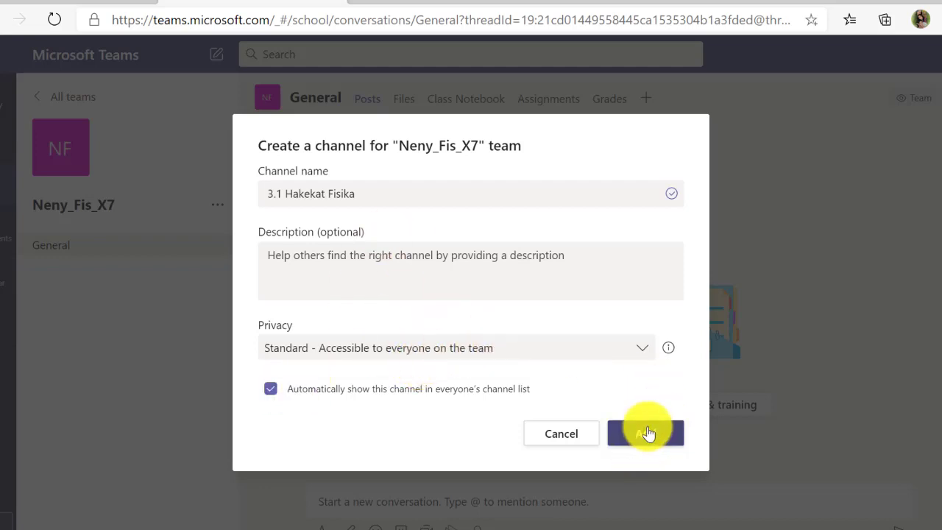
click(648, 433)
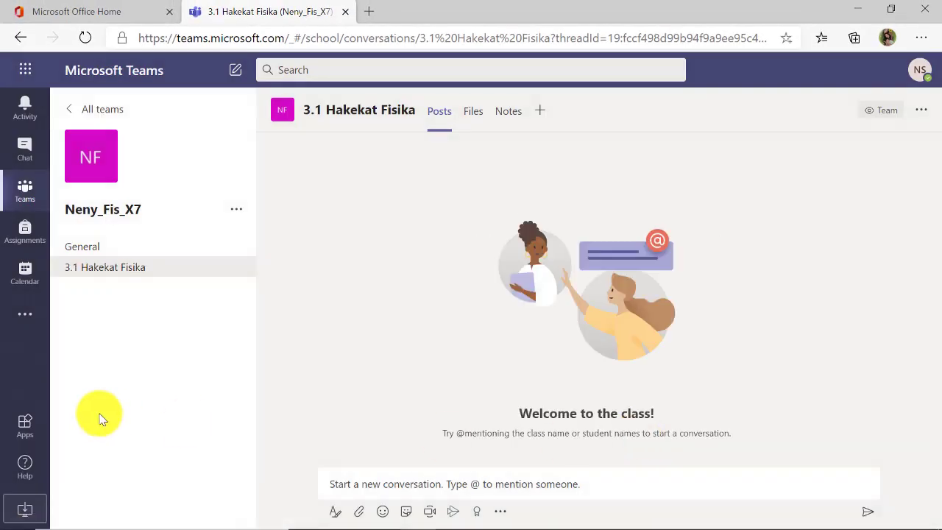
Add a channel named "3.2 Pengukuran" to the team, shown automatically in everyone's channel list
click(237, 210)
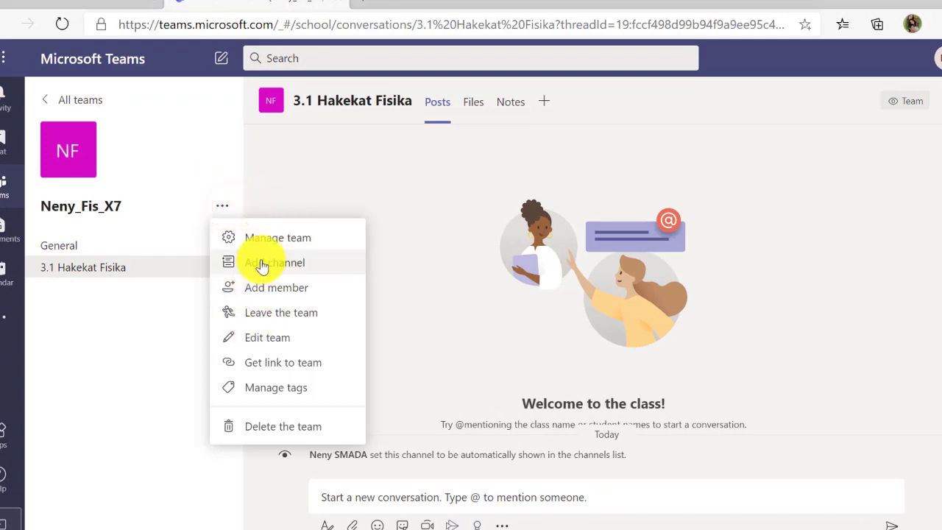
click(251, 260)
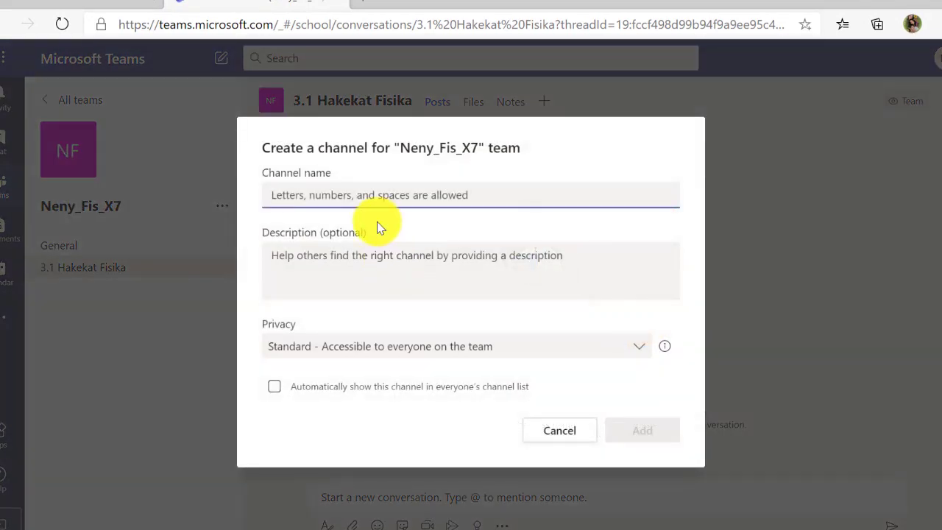
text(3.2 Pengukuran)
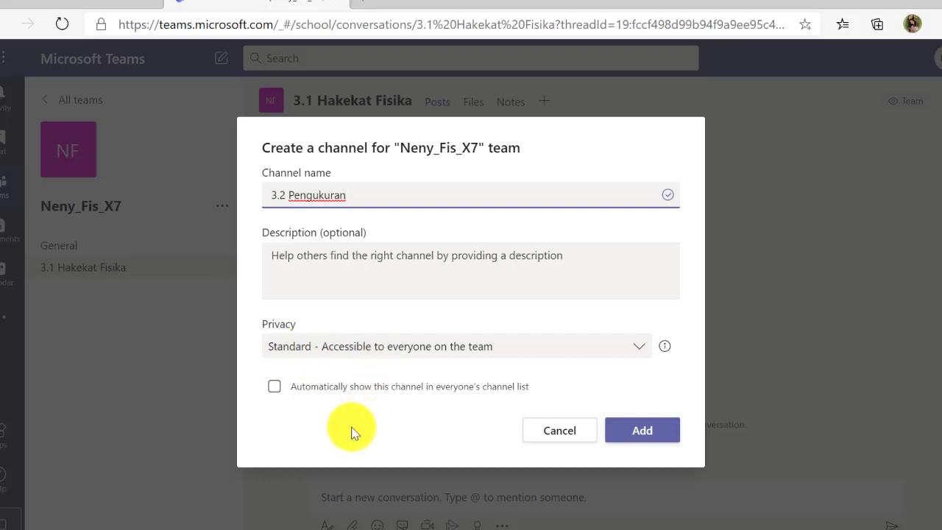
click(273, 386)
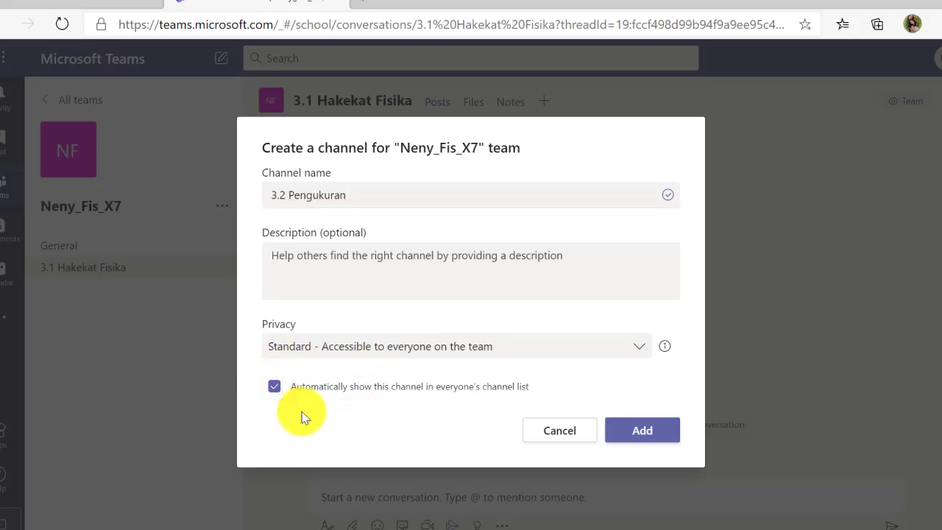
click(642, 434)
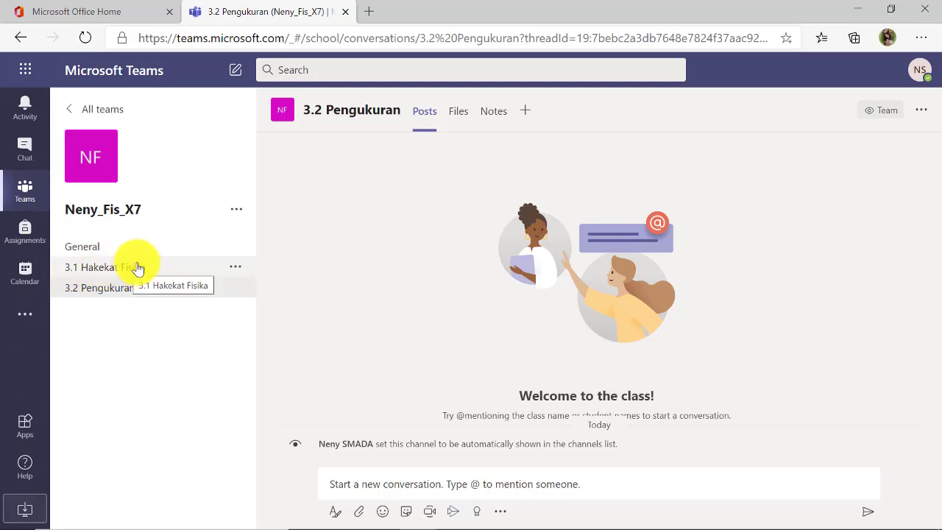
Add a channel named "3.3 Vektor" to the team, shown automatically in everyone's channel list
click(236, 209)
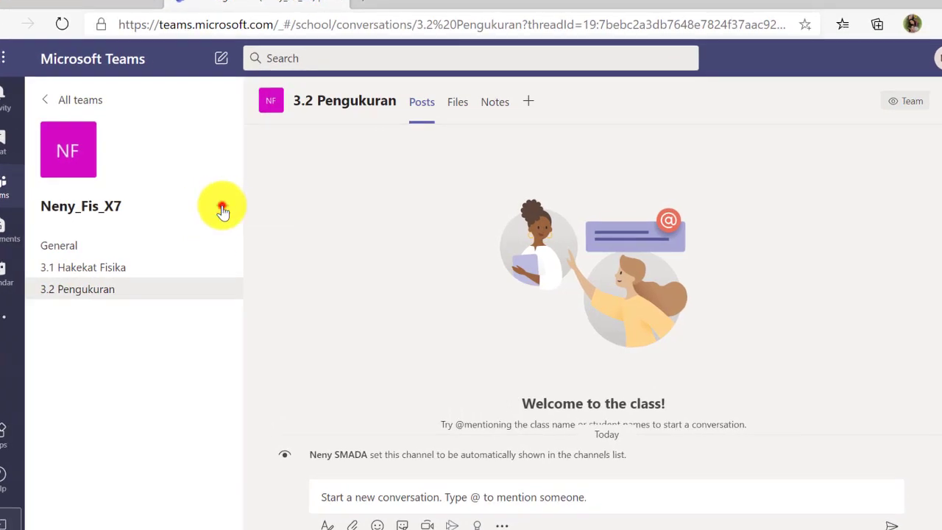
click(269, 267)
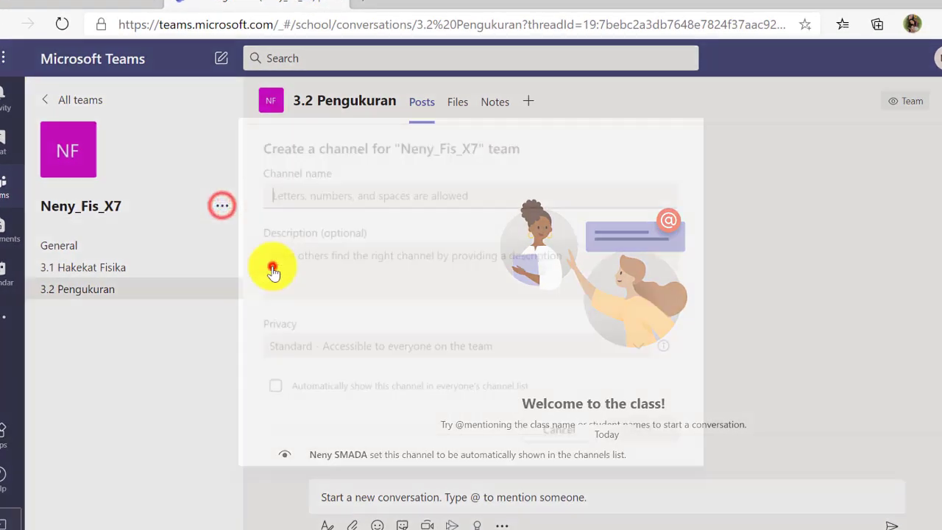
text(3.3 Vektor)
click(273, 385)
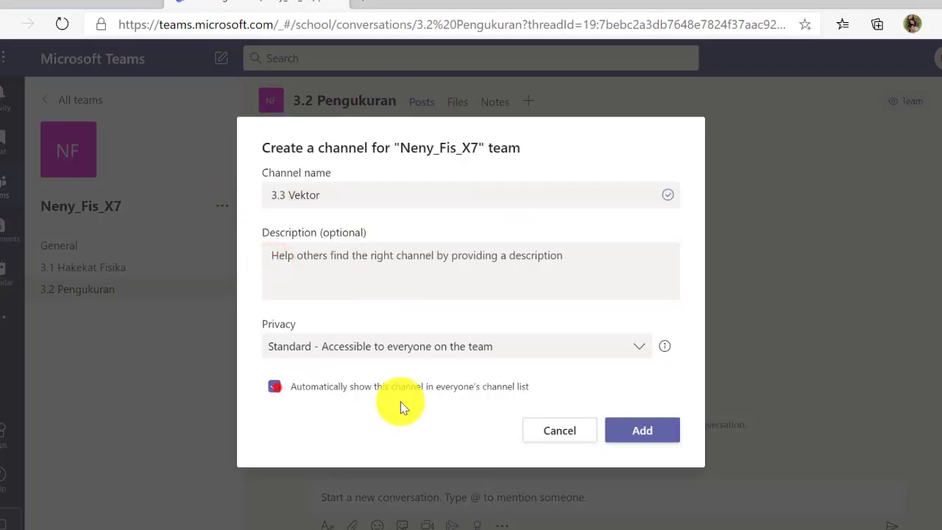
click(641, 432)
Add a channel named "3.5 Gerak Lurus" to the team, shown automatically in everyone's channel list
click(223, 205)
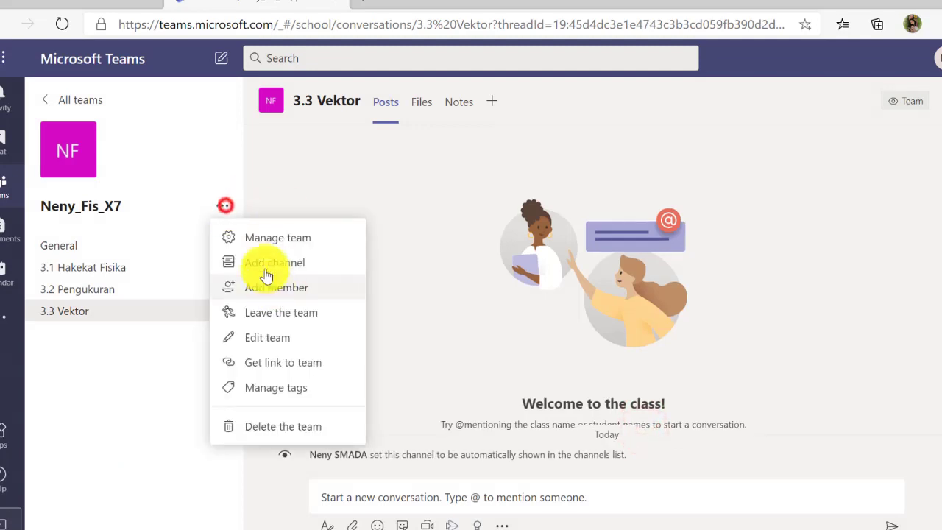
click(266, 261)
text(3.5 Gerak Lur)
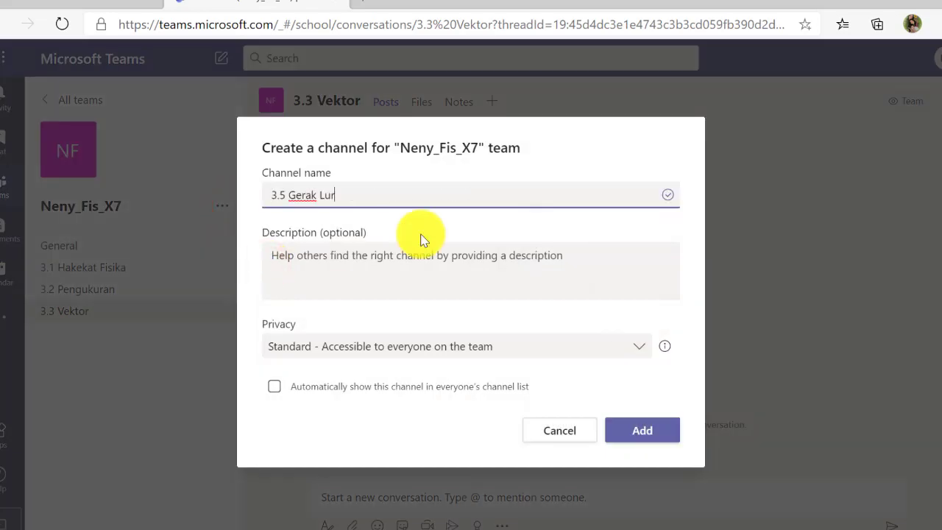
text(us)
click(273, 386)
click(651, 433)
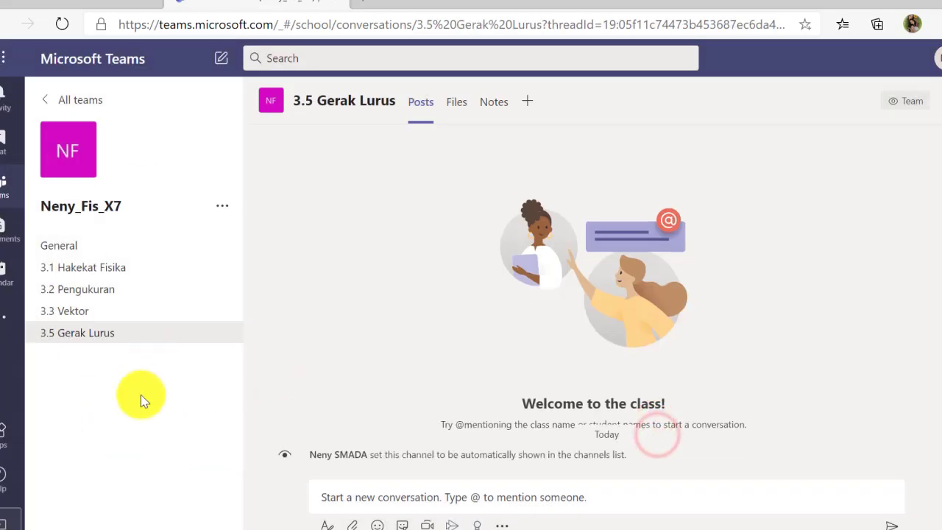
Add a channel named "3.6 Gerak Melingkar" to the team, shown automatically in everyone's channel list
click(222, 206)
click(269, 262)
text(3.6 )
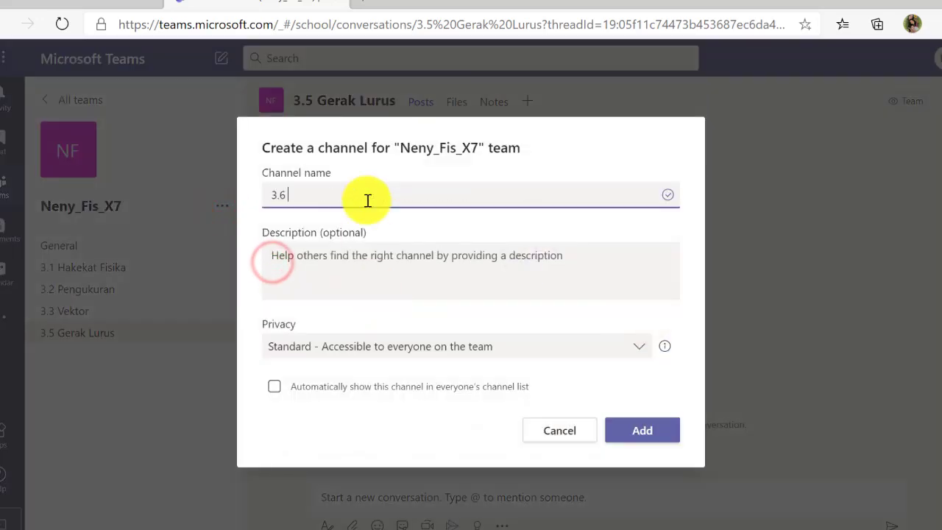
text(Gerak Melingkar)
click(273, 385)
click(642, 430)
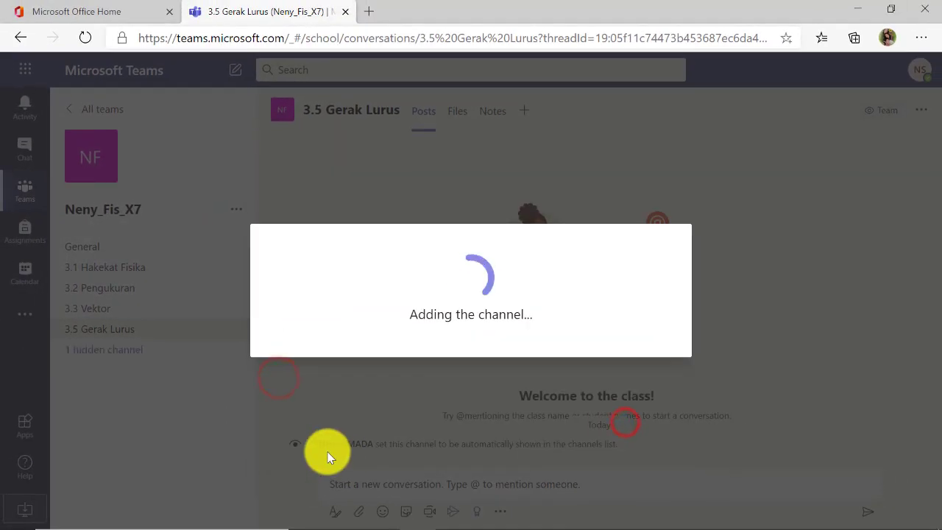
Add a channel named "3.7 Hukum Newton" to the team
click(236, 209)
click(269, 261)
text(3.7)
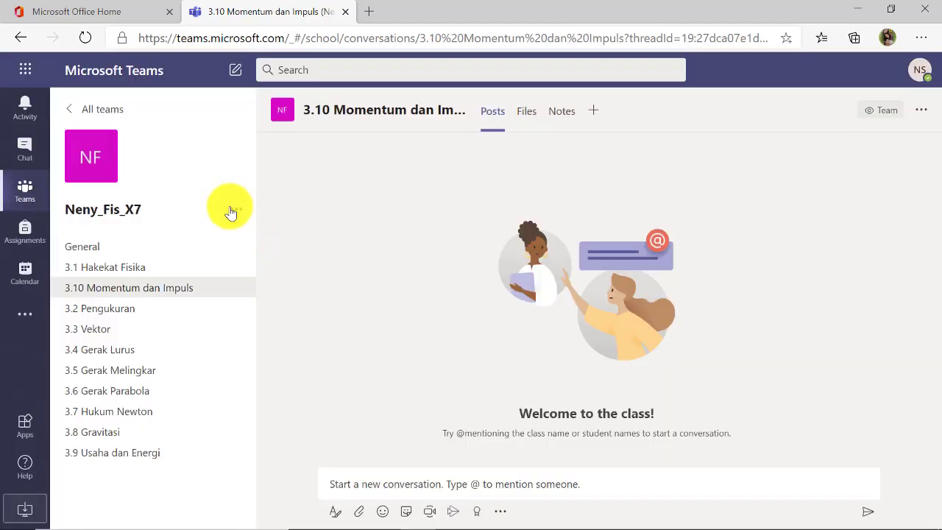
Add a standard channel named "3.11 Getaran Selaras" to the team
click(236, 209)
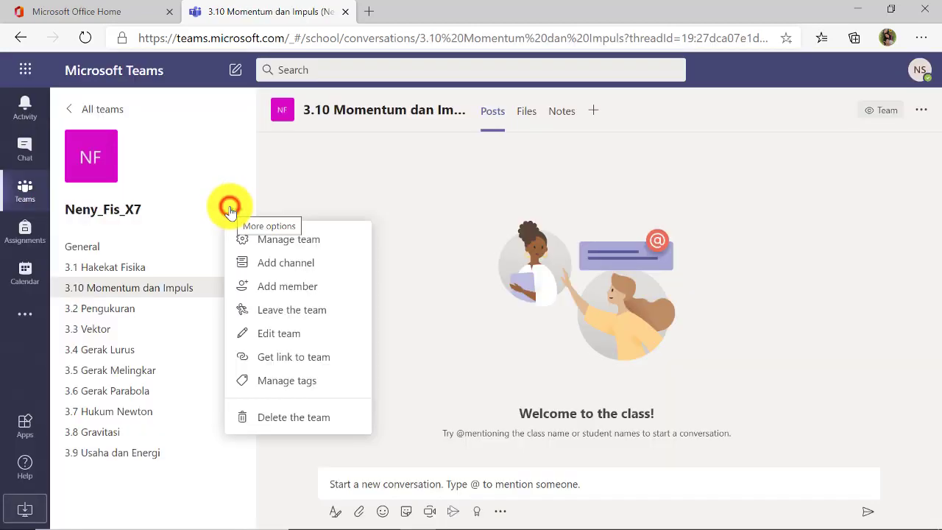
click(277, 269)
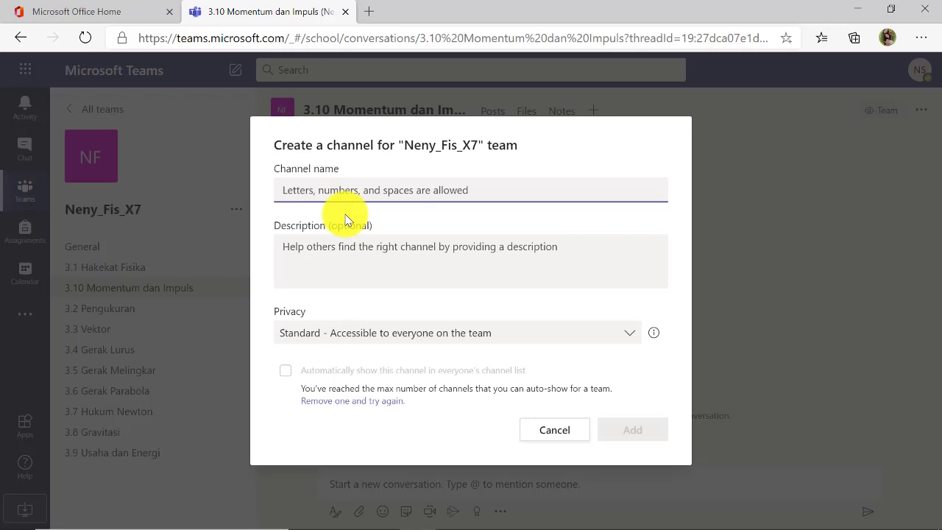
text(3.11 Getaran Selaras)
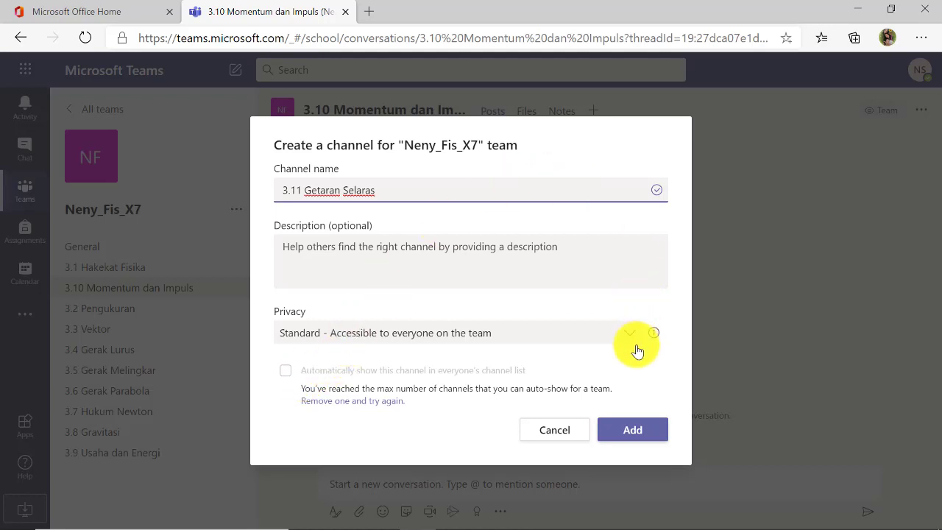
click(634, 430)
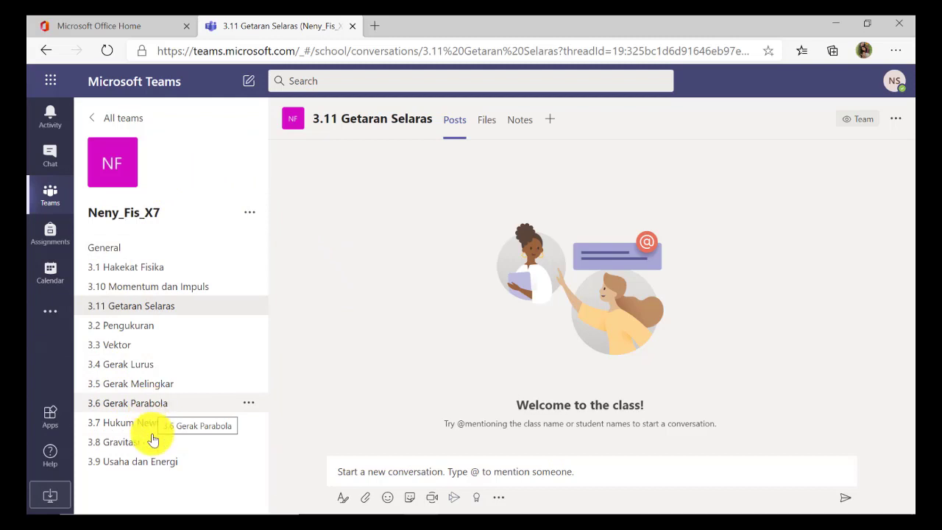
Change the class avatar to the flashlight picture and update the class details
click(123, 181)
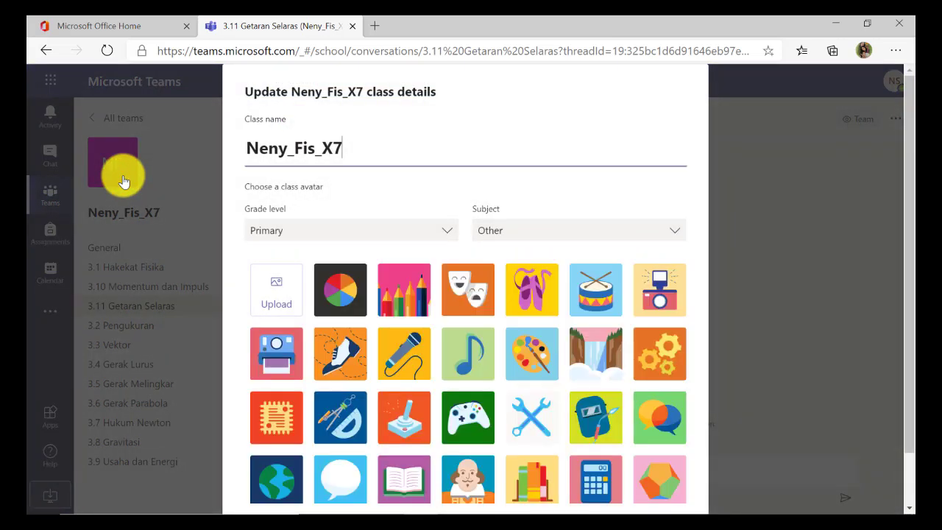
scroll(655, 378, down, 2)
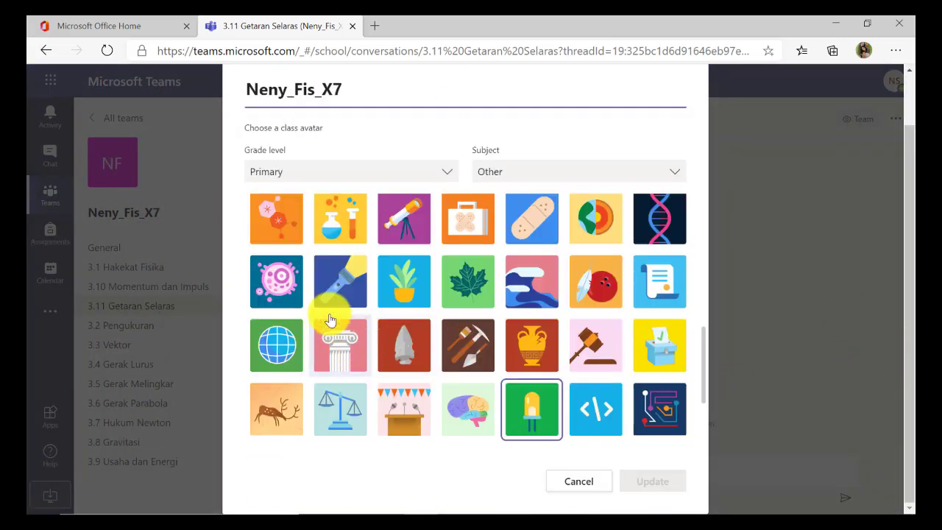
click(342, 288)
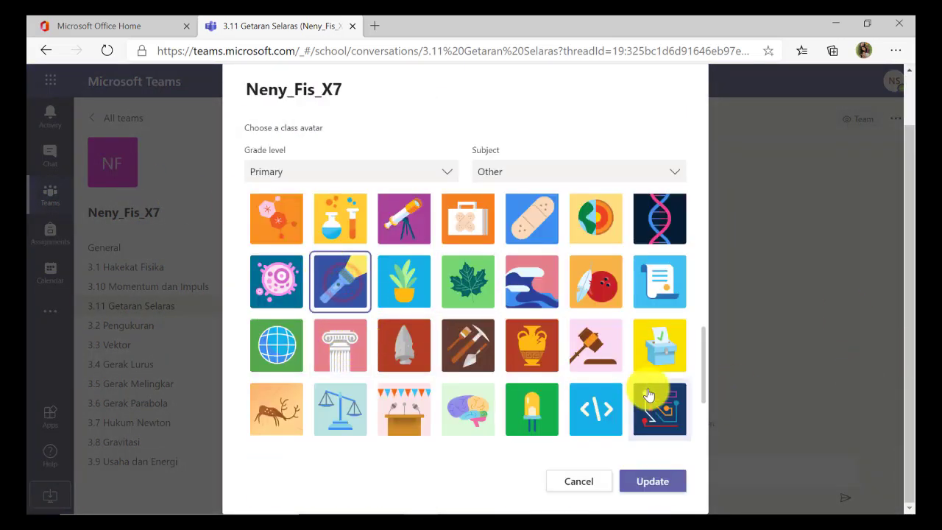
click(653, 479)
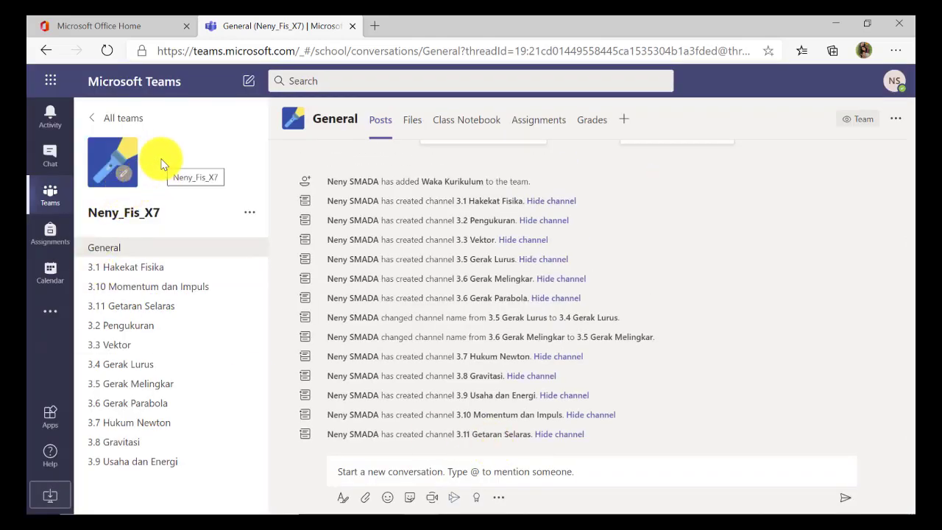
Look over the overview of all teams and the channel list inside the Fis_X7 class team
click(117, 118)
scroll(804, 348, down, 5)
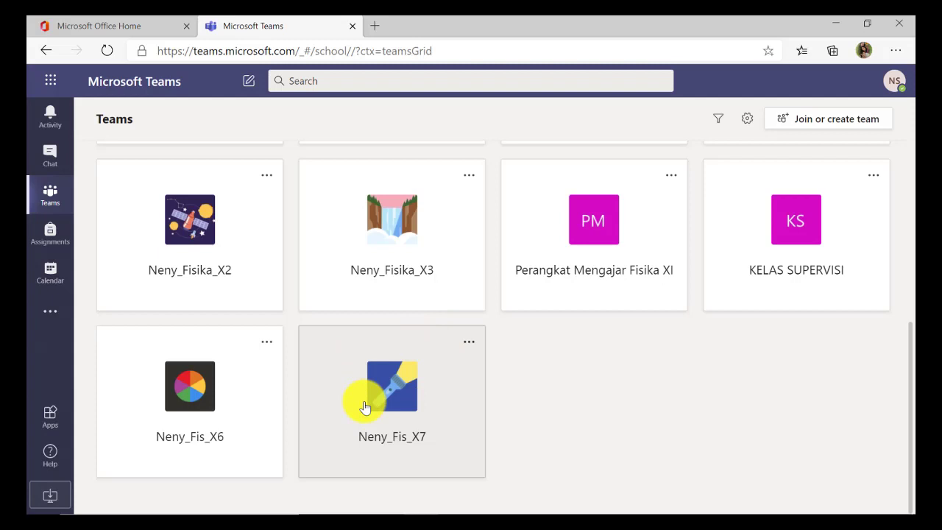
click(441, 395)
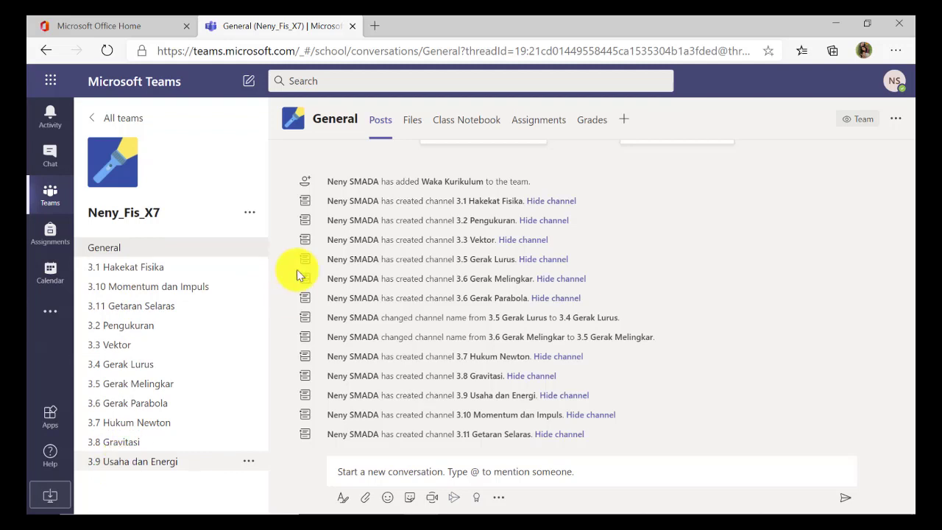
click(120, 117)
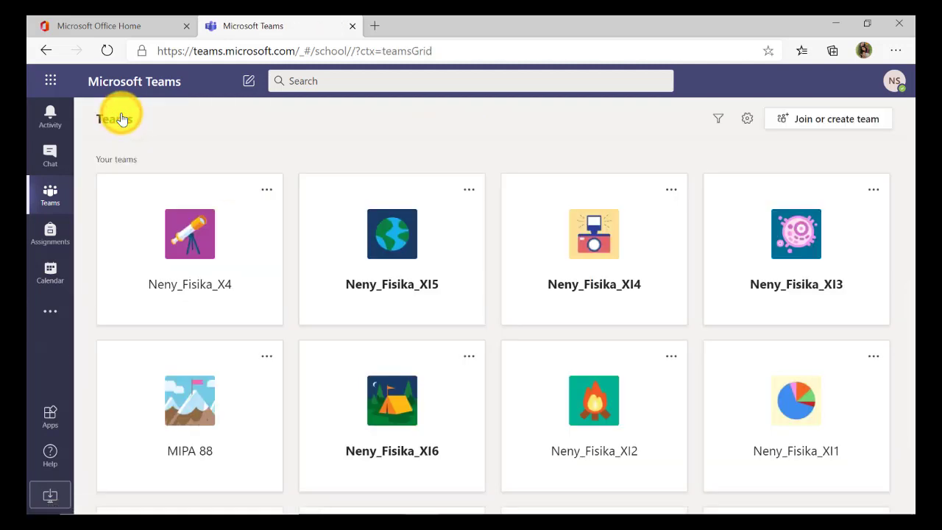
scroll(626, 375, down, 5)
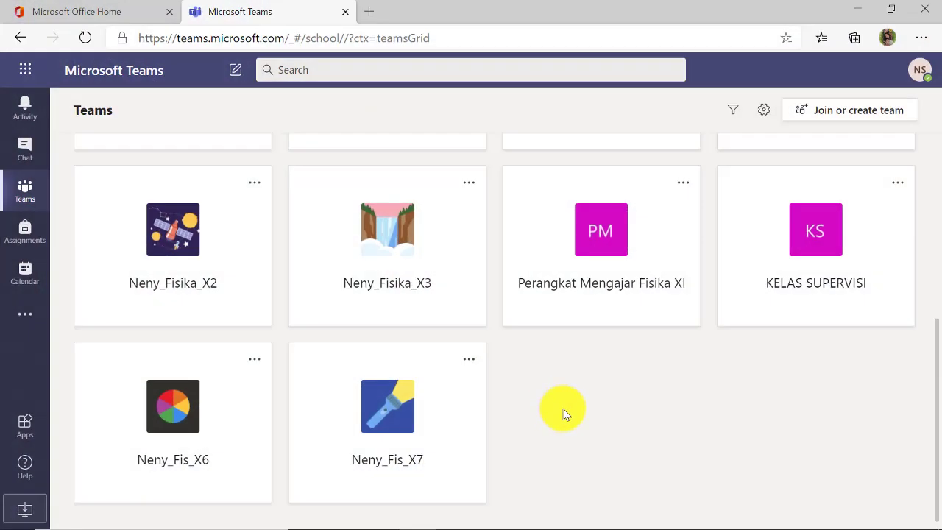
scroll(565, 413, up, 1)
scroll(466, 494, up, 1)
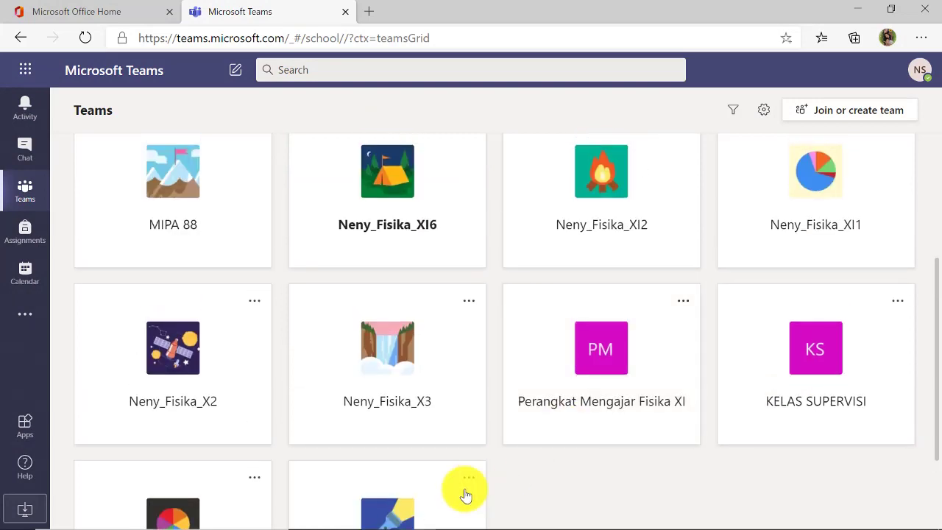
scroll(465, 494, down, 2)
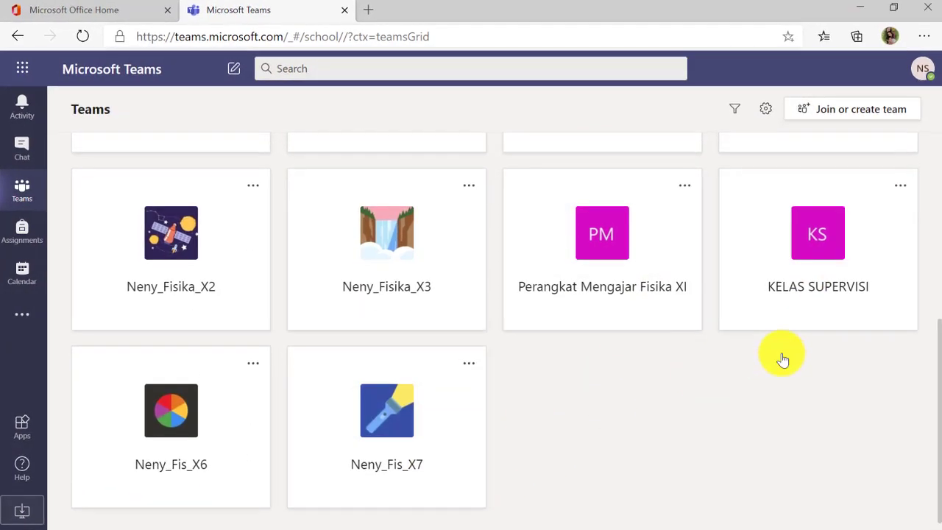
scroll(782, 359, up, 5)
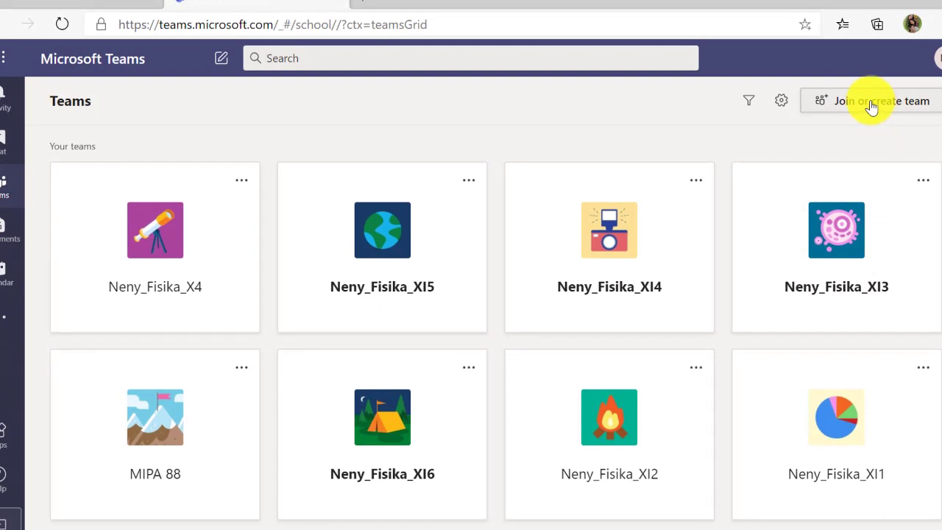
Start a new team of the Class type and choose the existing Fis_X7 team as its template
click(871, 103)
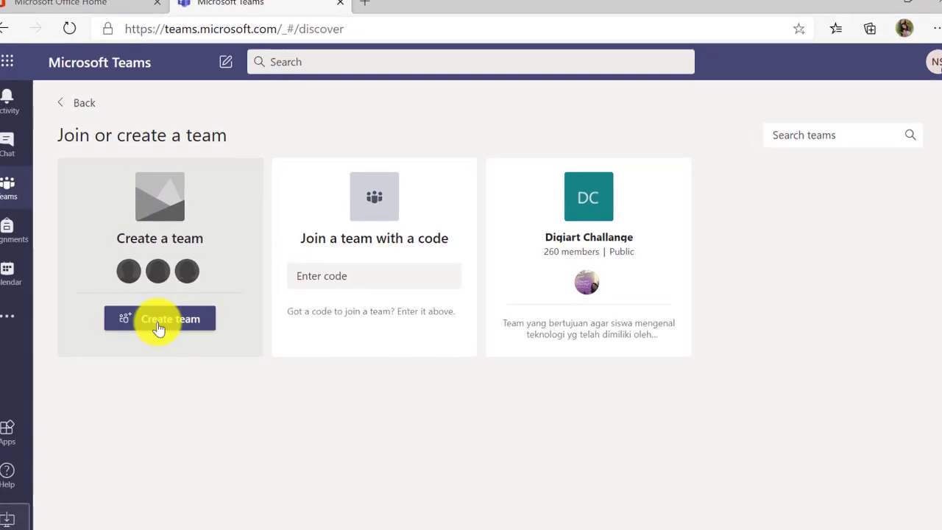
click(151, 324)
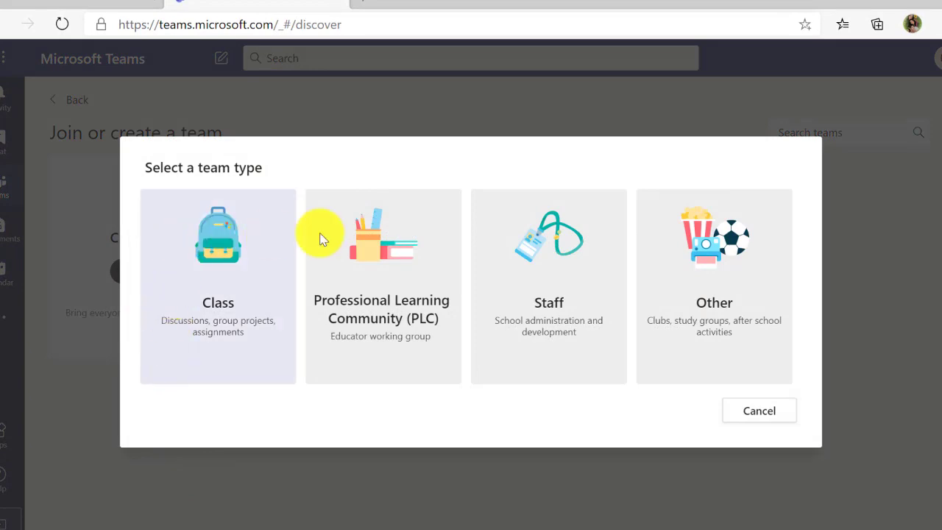
click(223, 247)
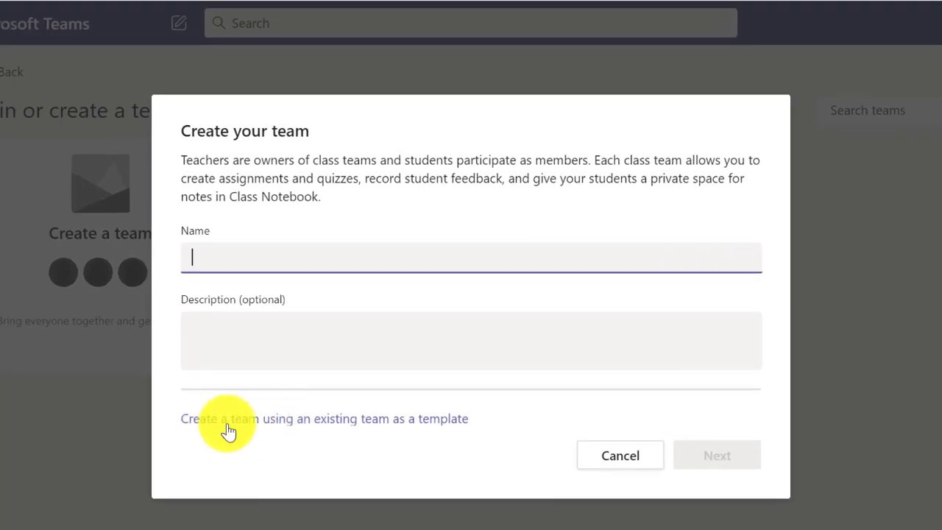
click(311, 421)
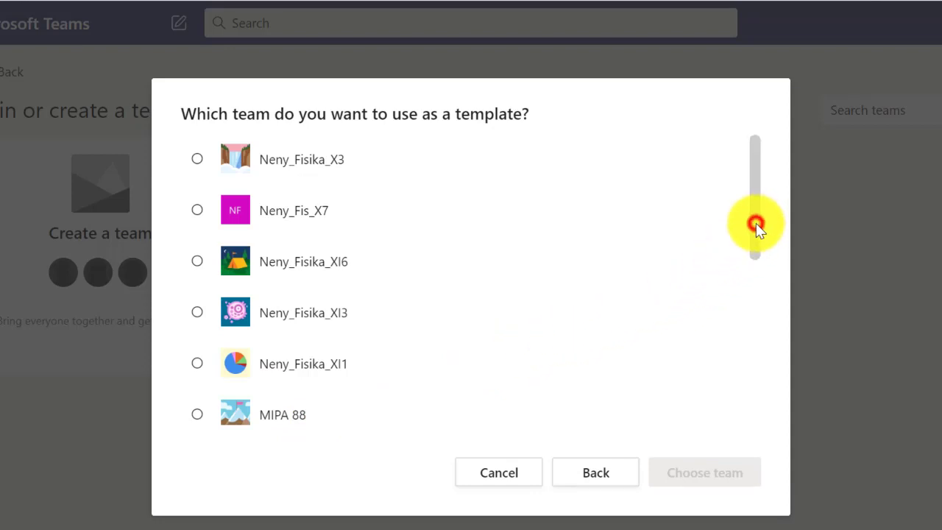
drag(756, 222, 778, 217)
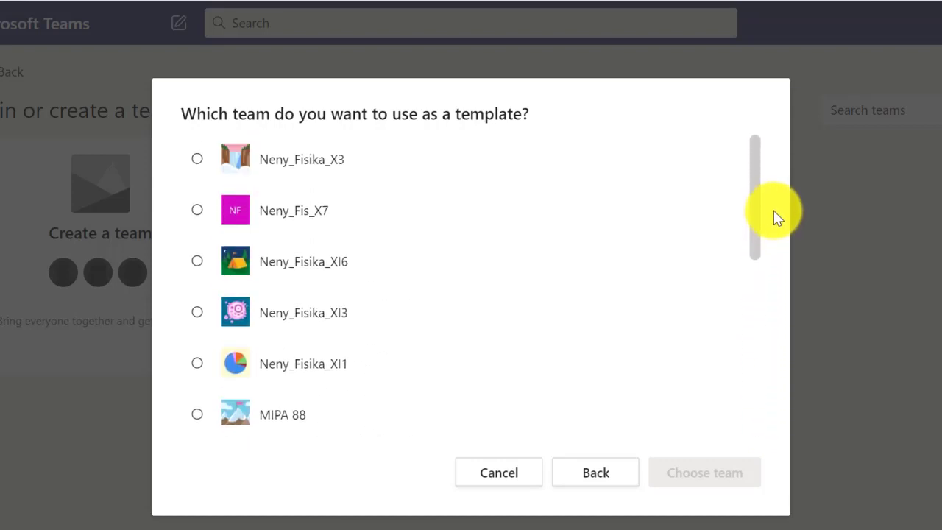
click(197, 209)
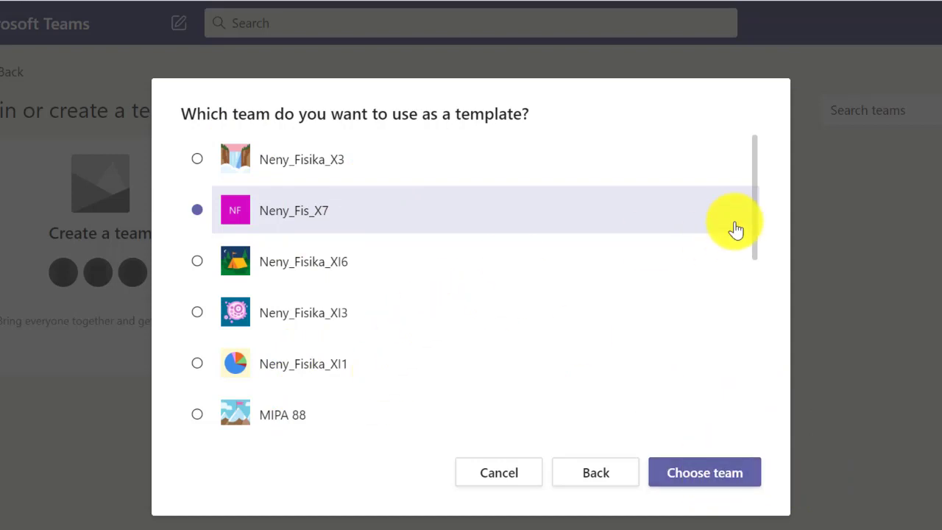
mouse_move(759, 206)
mouse_down()
mouse_move(763, 378)
mouse_move(758, 197)
mouse_up()
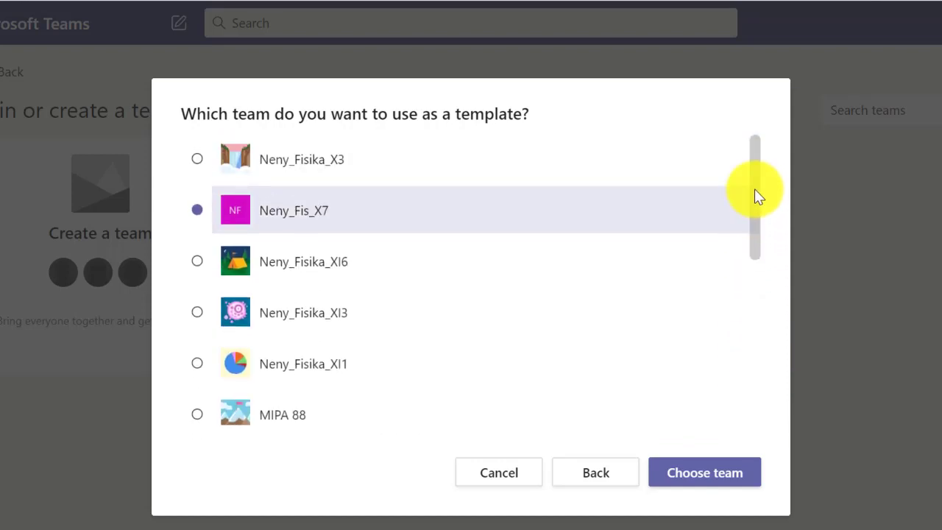
click(715, 478)
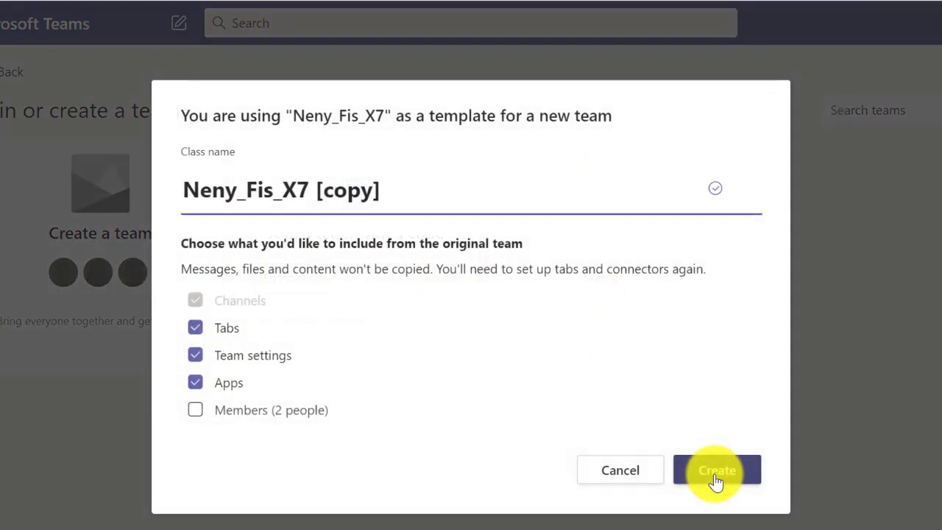
Change the ending of the copied class name to X8, include the original members, and create the team without adding more people
click(297, 190)
key(shift+End)
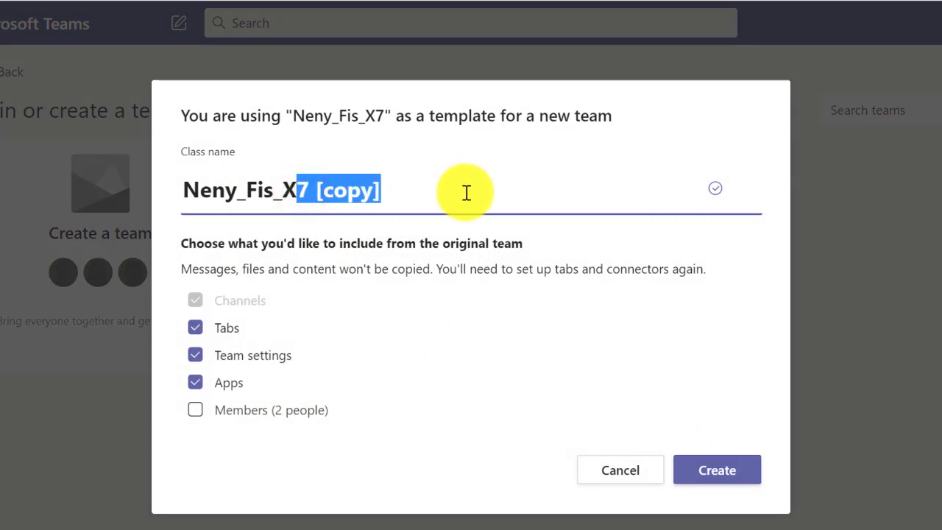
key(BackSpace)
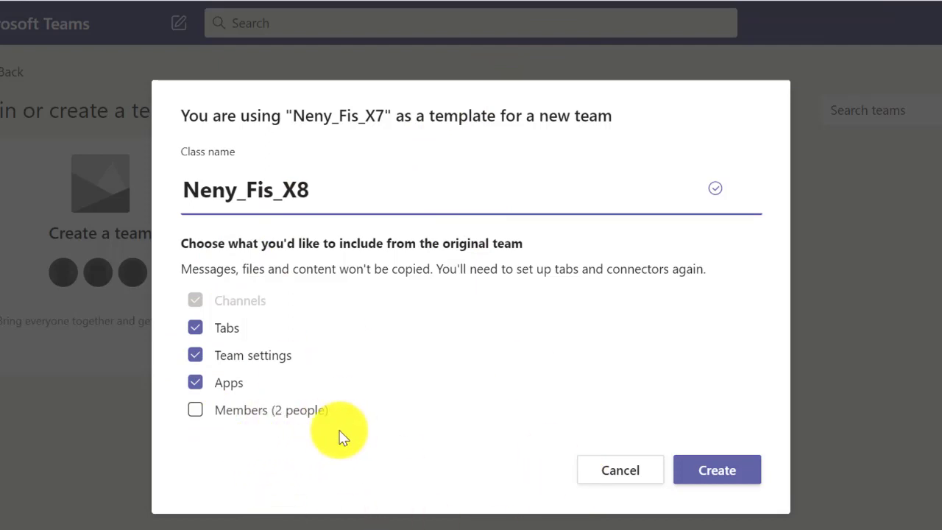
click(195, 411)
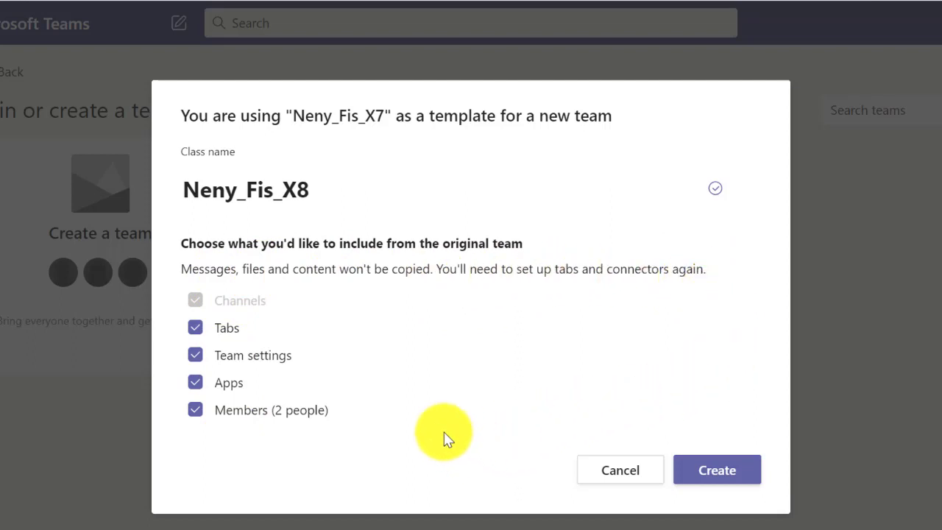
click(725, 476)
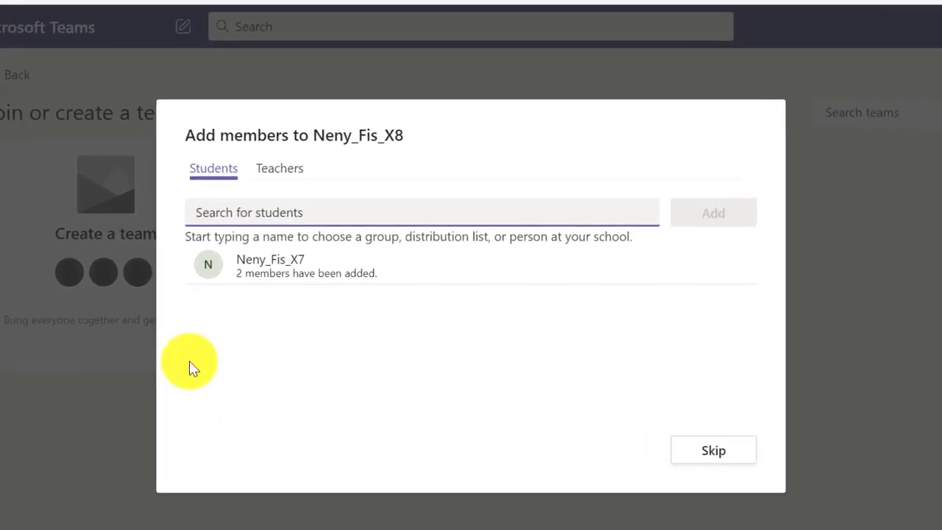
click(286, 260)
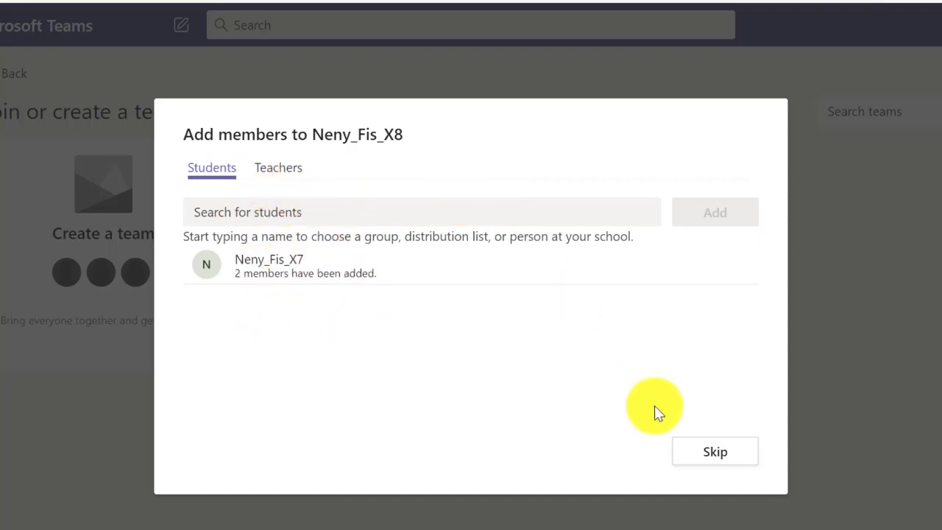
click(714, 454)
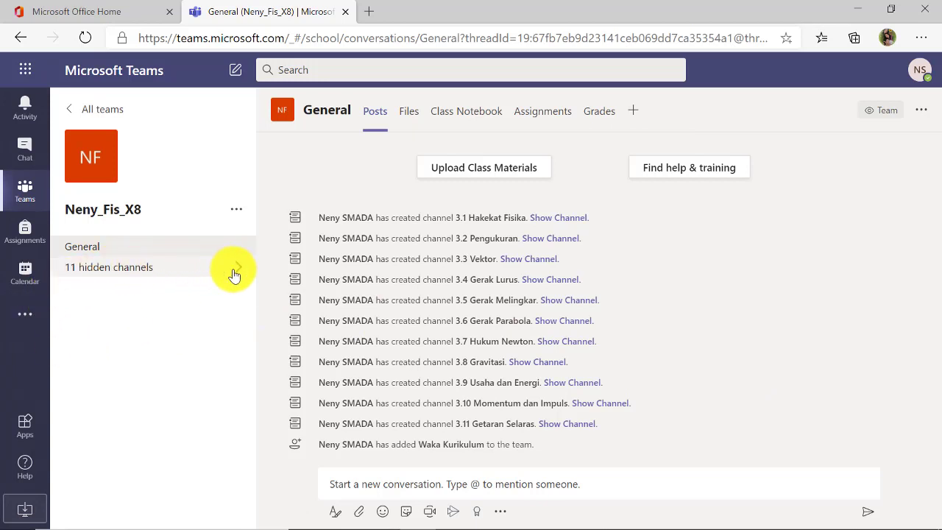
Show all hidden lesson channels, from 3.1 to 3.11, in the new team's channel list
click(235, 272)
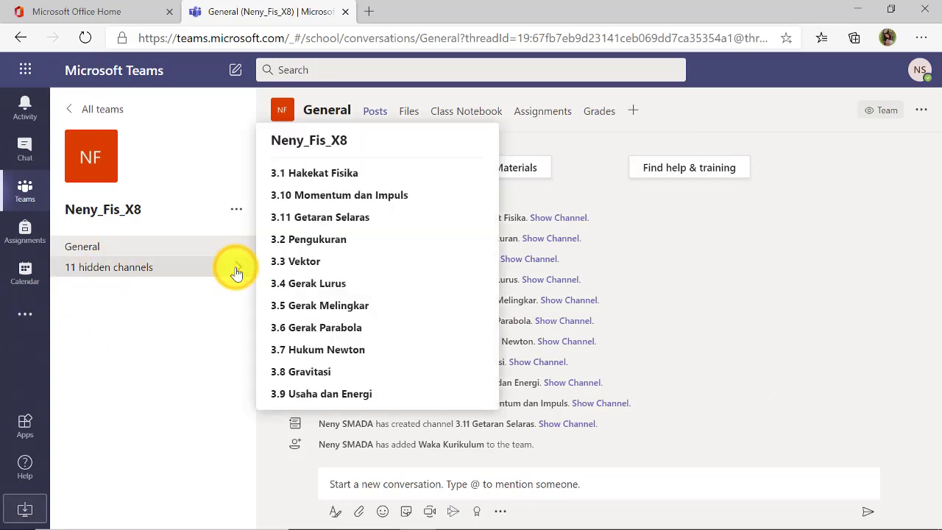
click(482, 179)
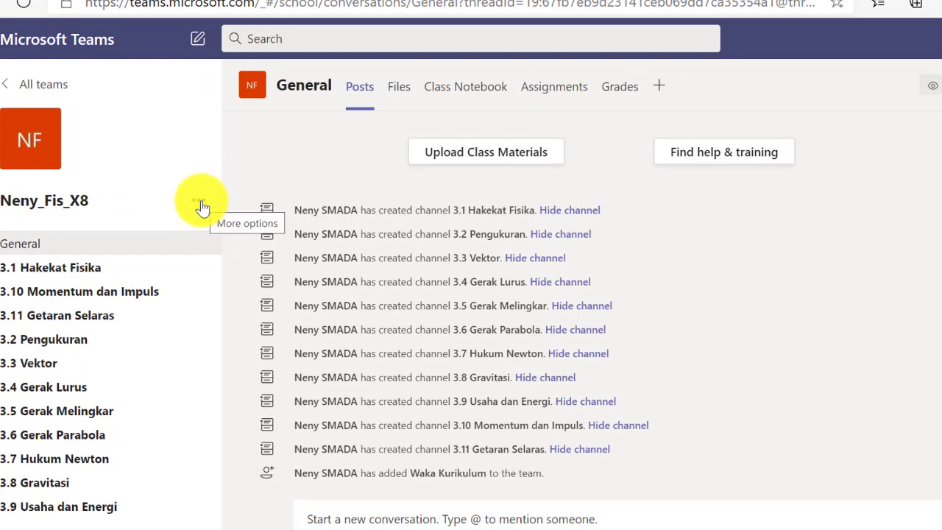
Open the new team's management page and view its owners and its members and guests
click(202, 206)
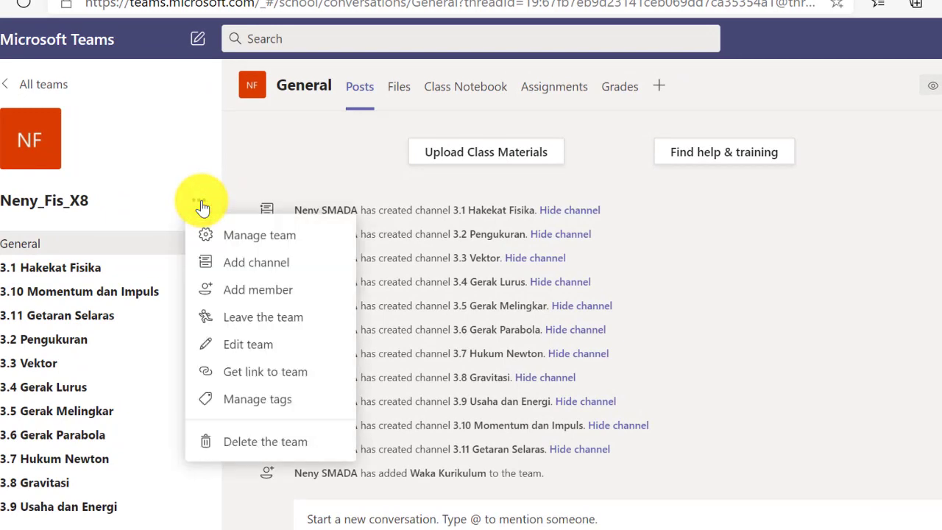
click(287, 238)
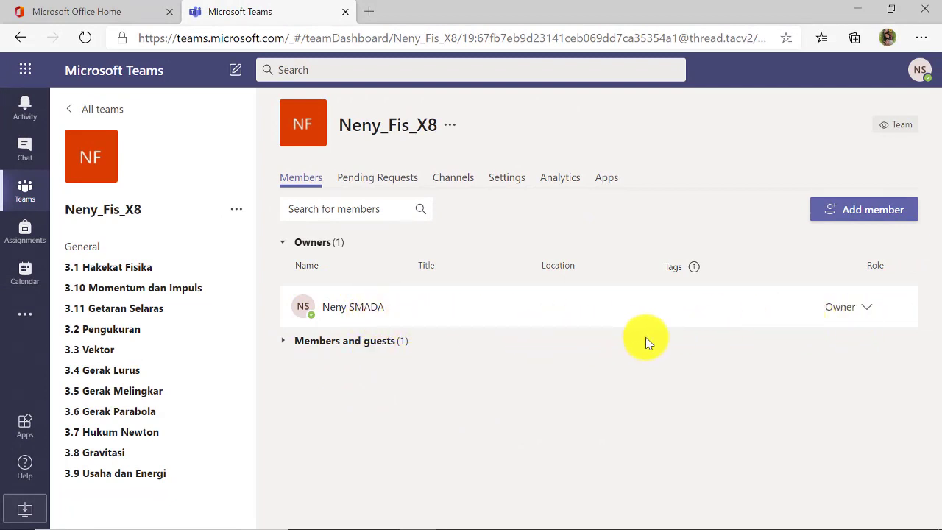
click(312, 345)
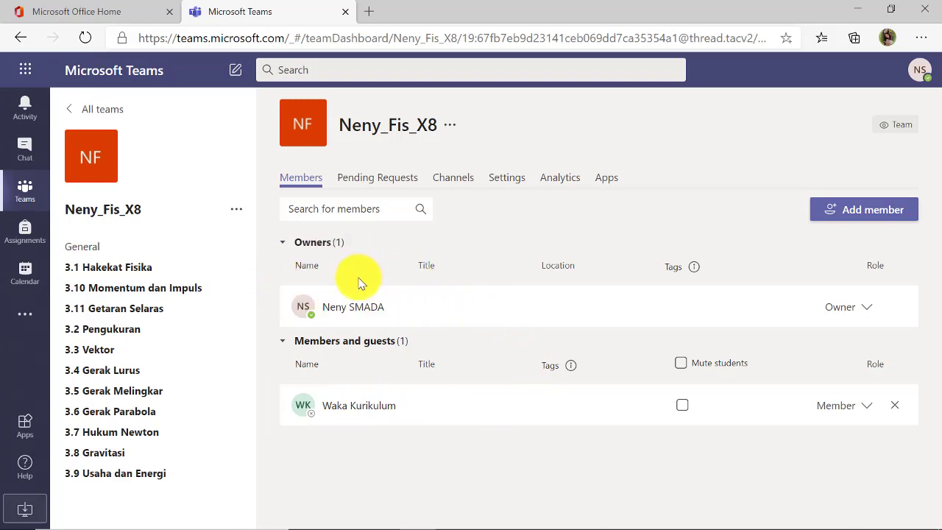
Change the role of the only person listed under Members and guests in the Fis_X8 team to Owner
click(373, 404)
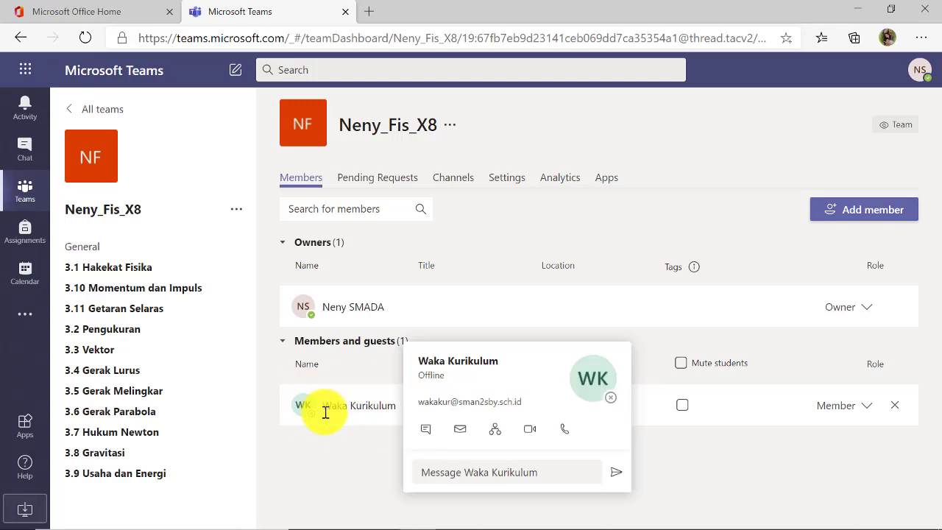
click(866, 410)
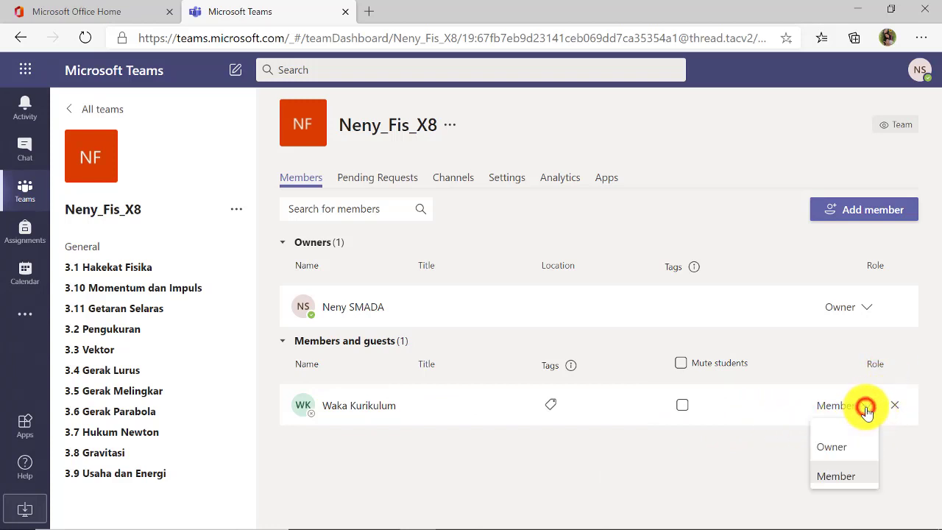
click(837, 448)
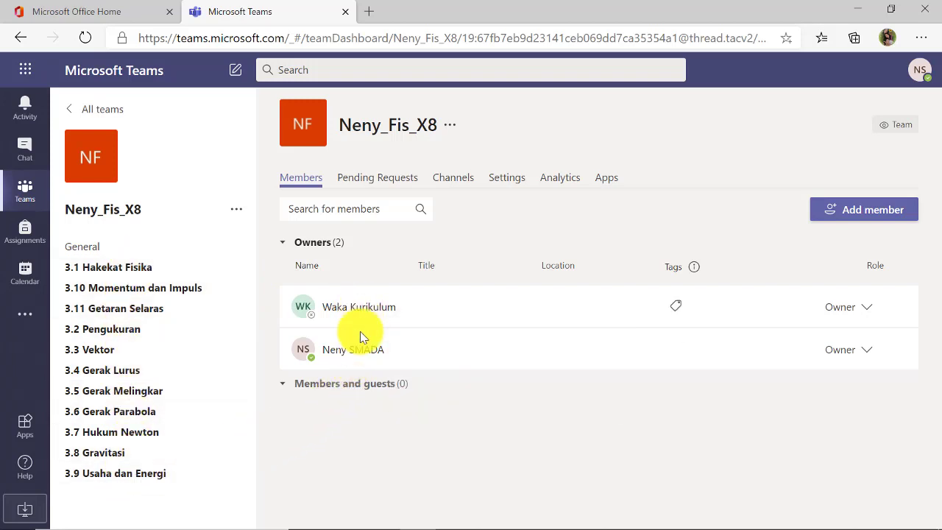
mouse_move(359, 350)
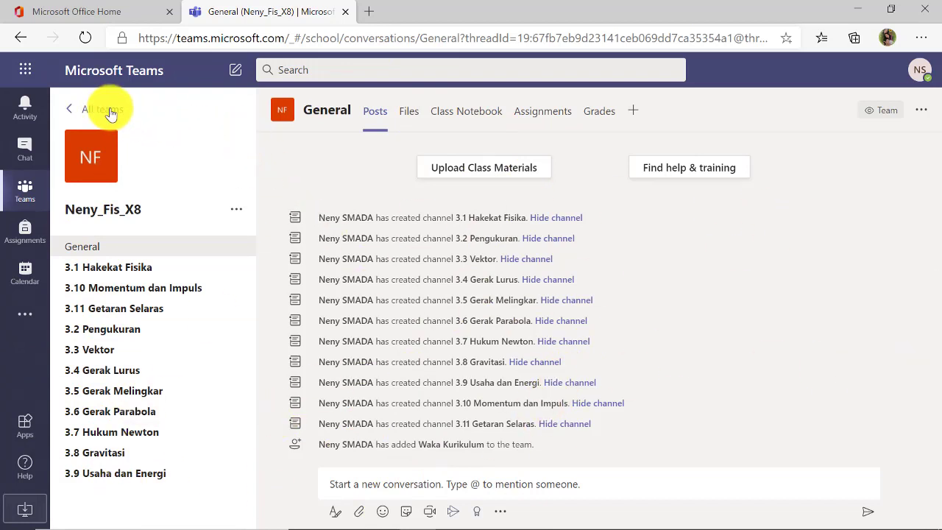
Open the Fis_X7 team from the overview of all teams to review its General channel, and return to the overview
click(106, 108)
scroll(706, 430, down, 7)
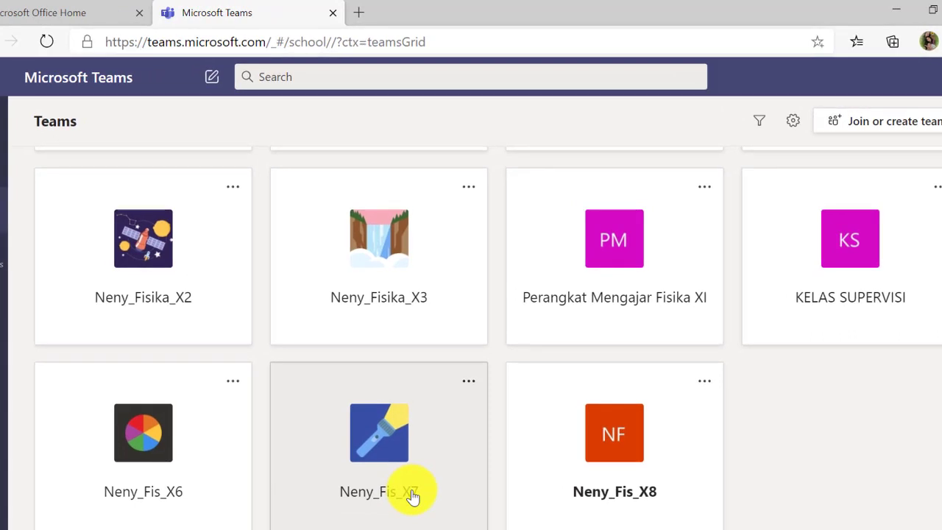
click(412, 494)
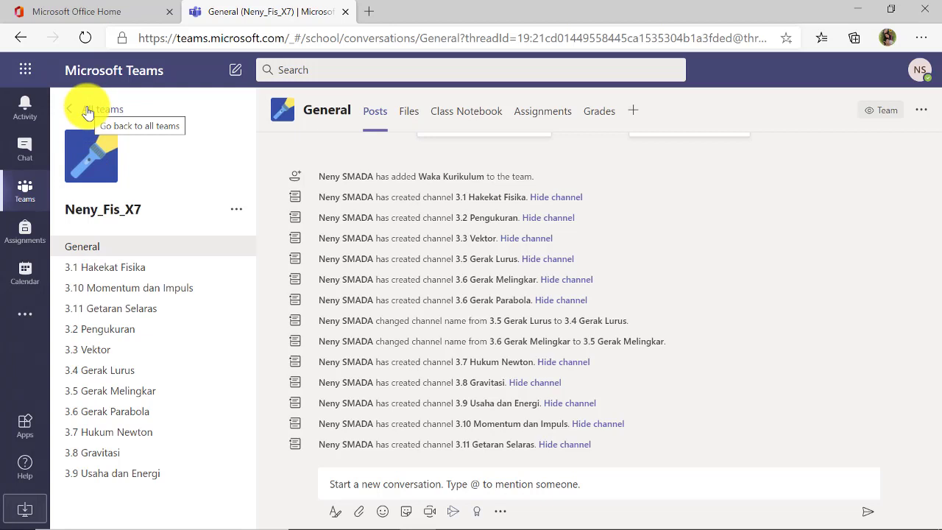
click(374, 485)
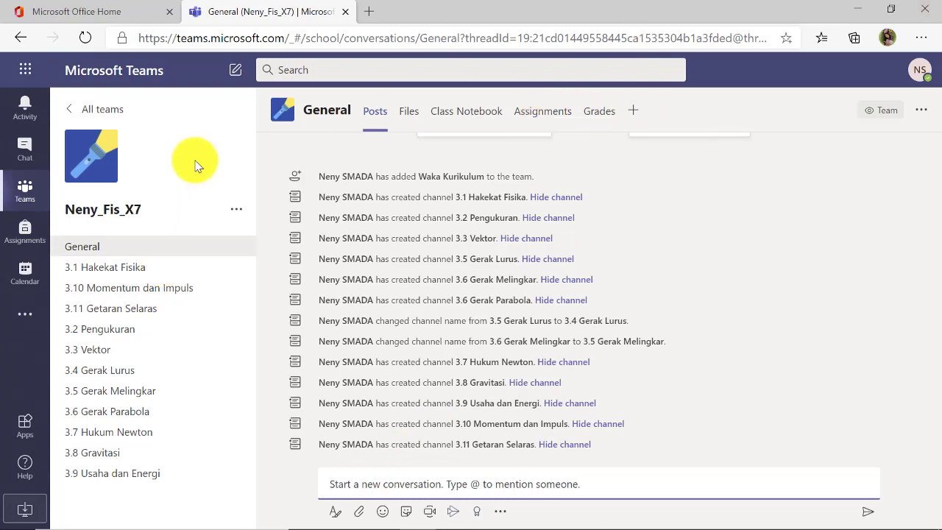
click(102, 111)
scroll(746, 446, down, 5)
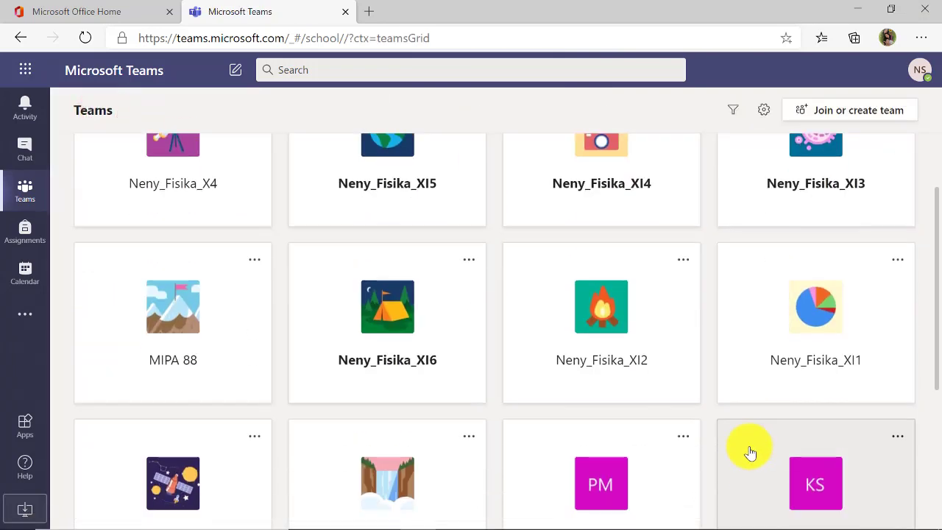